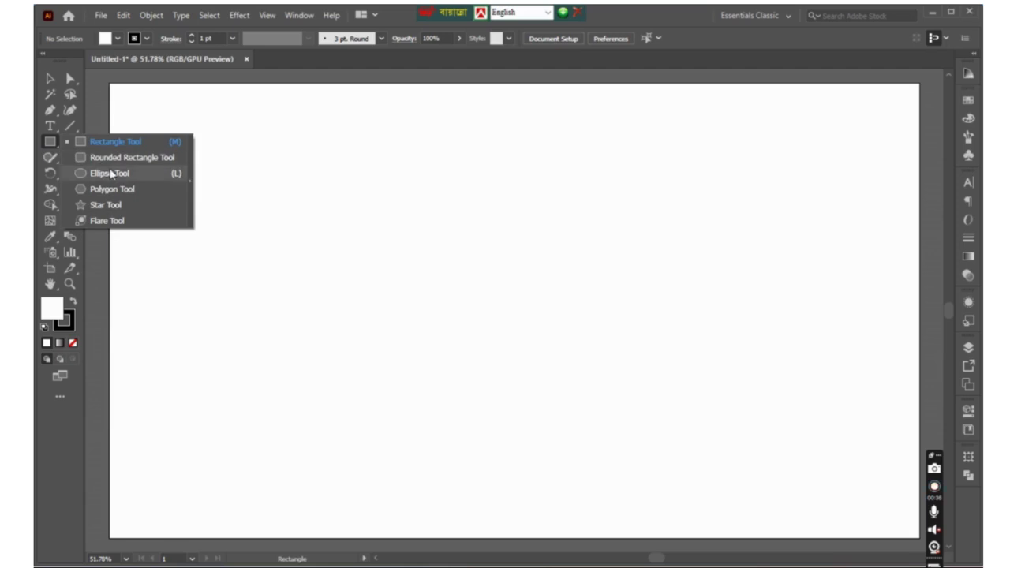
Draw a large circle and a smaller circle at its left edge with the Ellipse Tool
click(106, 173)
drag(483, 239, 592, 305)
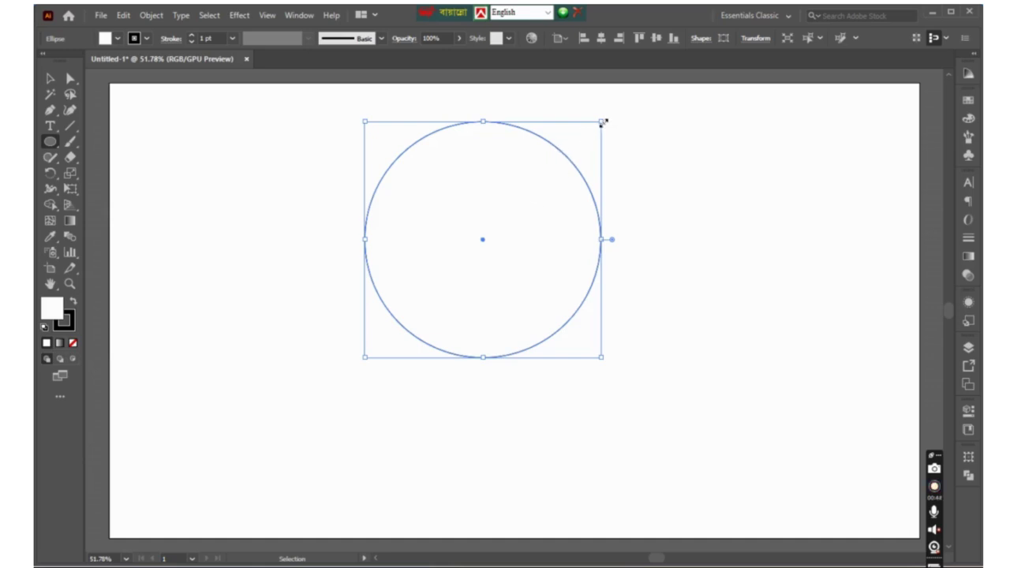
drag(603, 122, 550, 192)
Vertically centre the two circles with Vertical Align Center
key(ctrl+a)
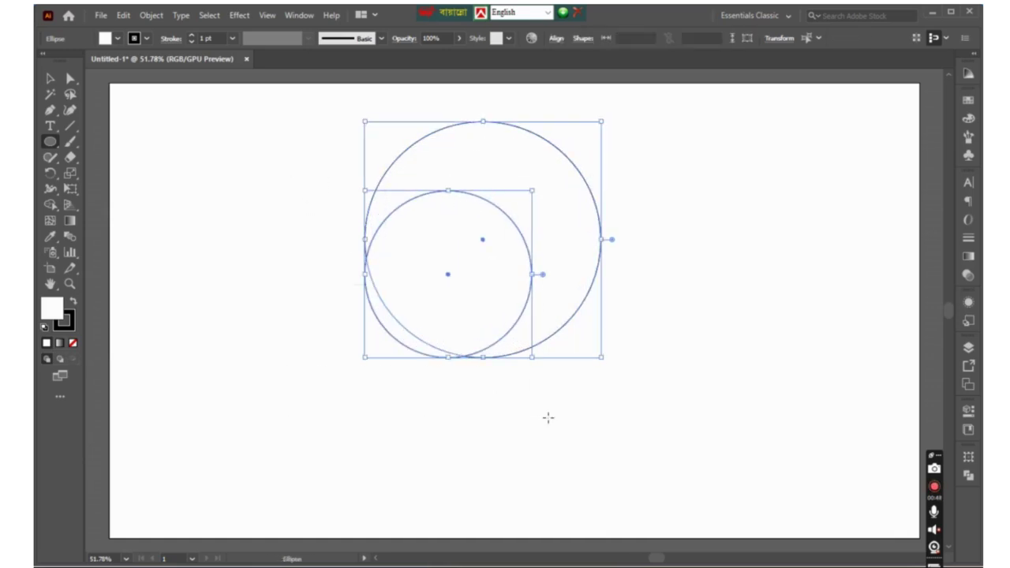
click(557, 39)
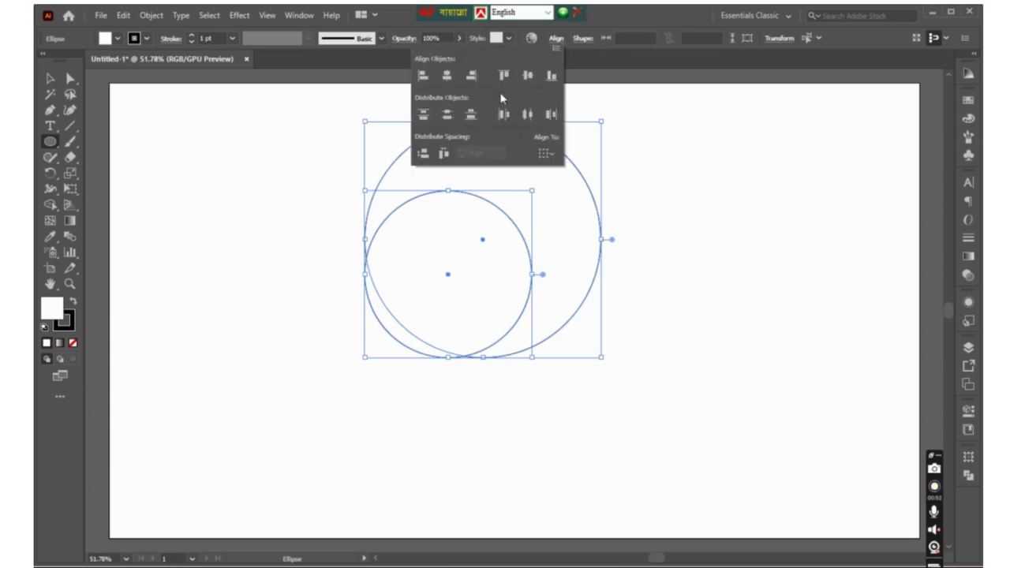
click(527, 76)
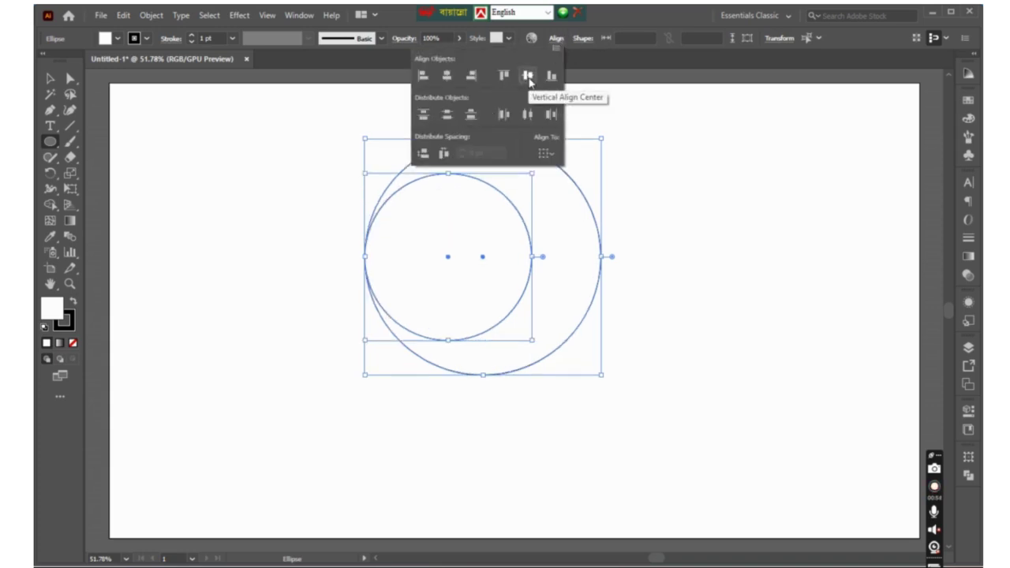
click(653, 182)
mouse_move(653, 182)
mouse_down()
mouse_move(525, 276)
mouse_move(602, 279)
mouse_up()
key(ctrl+shift+a)
key(ctrl+shift+a)
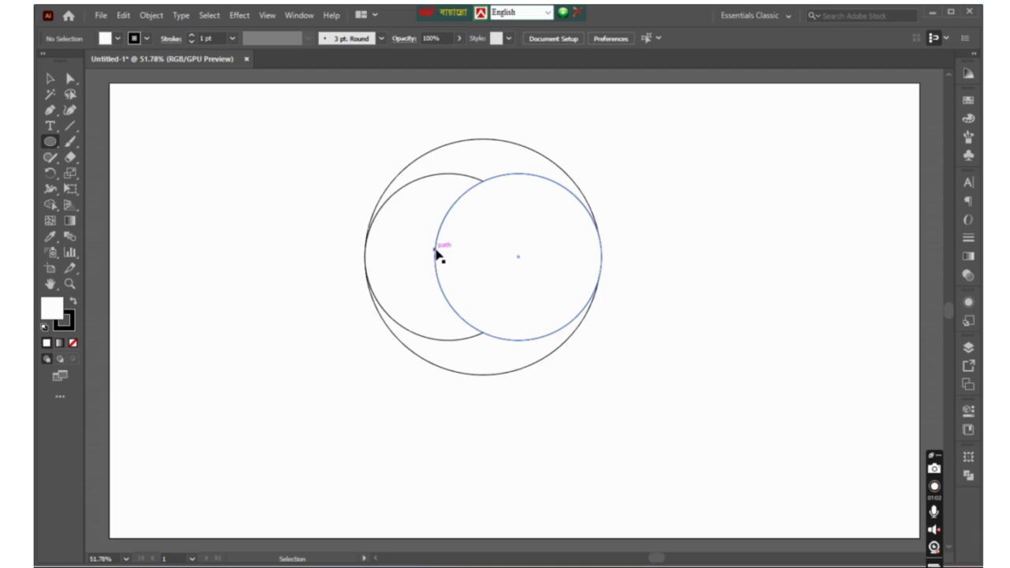
Place a copy of the small circle at the horizontal centre and move it straight up
drag(439, 255, 394, 252)
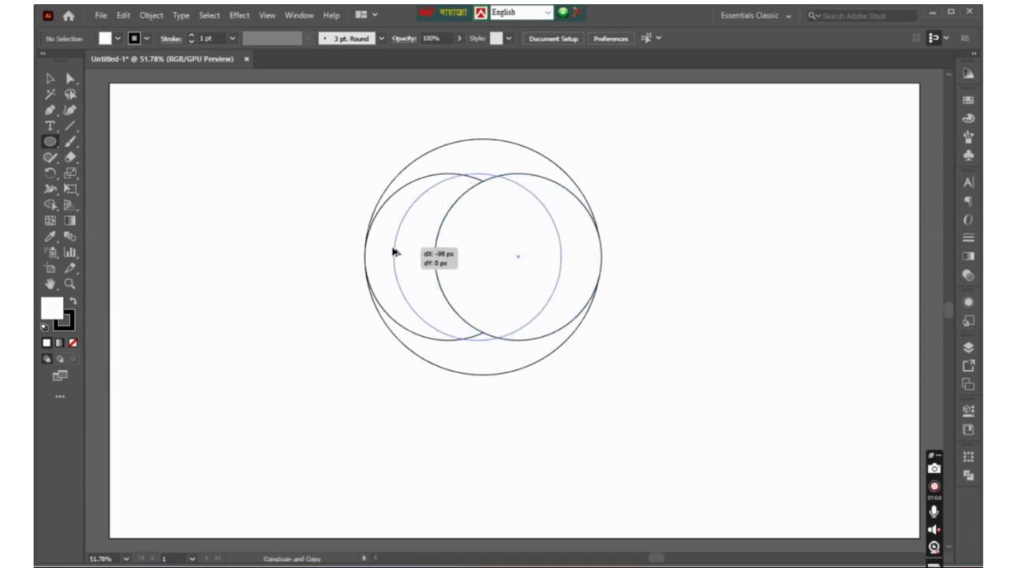
drag(395, 252, 401, 255)
key(ctrl+=)
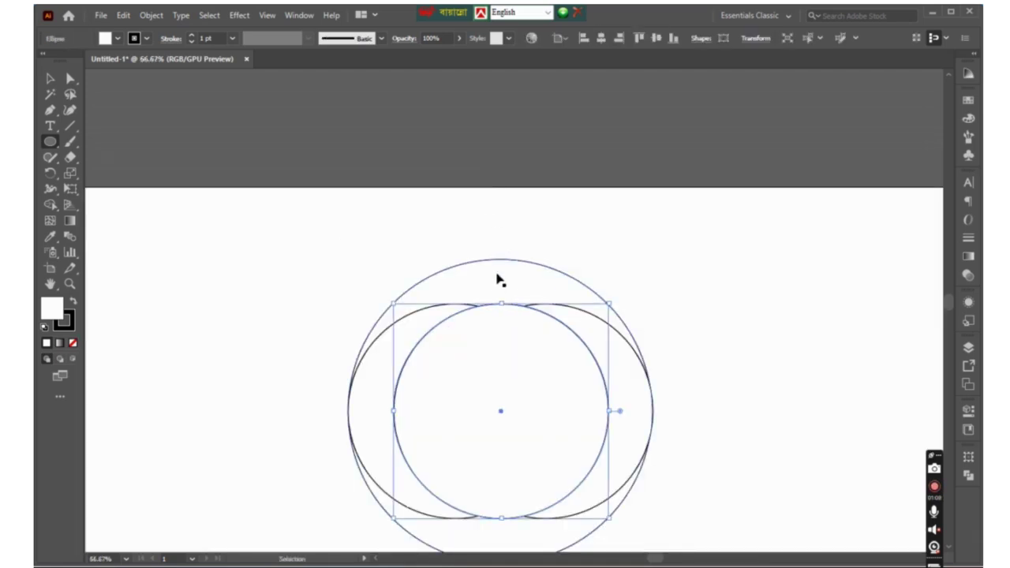
shift+click(505, 390)
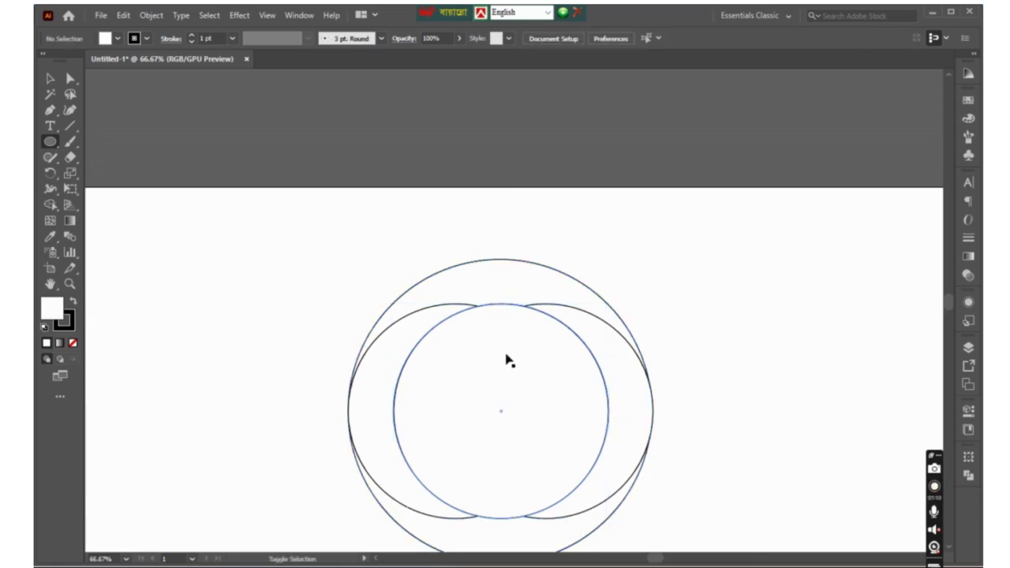
drag(507, 392, 502, 348)
key(ctrl+plus)
key(ctrl+plus)
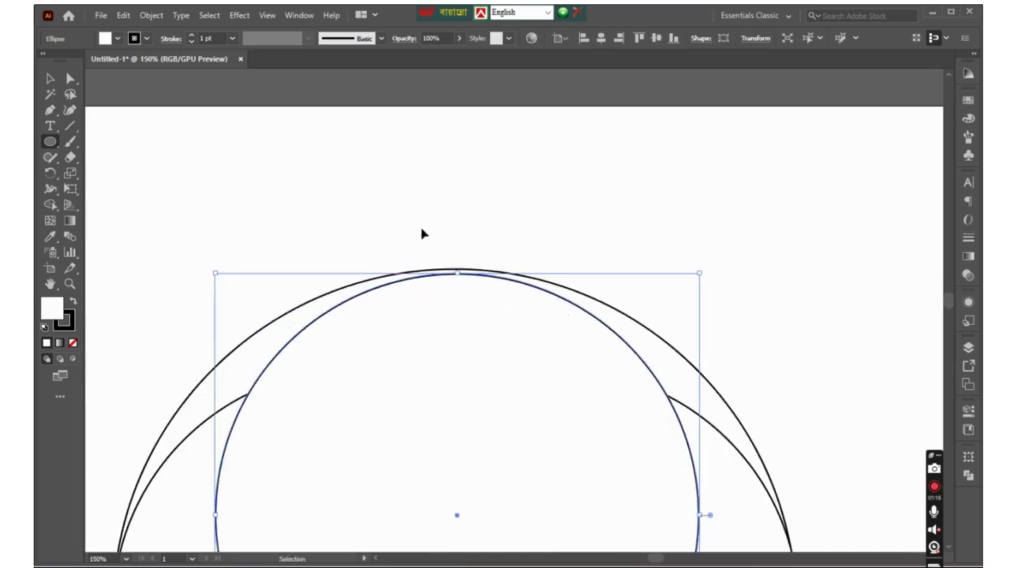
Align the centre circle to the outer circle's top with Vertical Align Top and Horizontal Align Center
shift+click(467, 272)
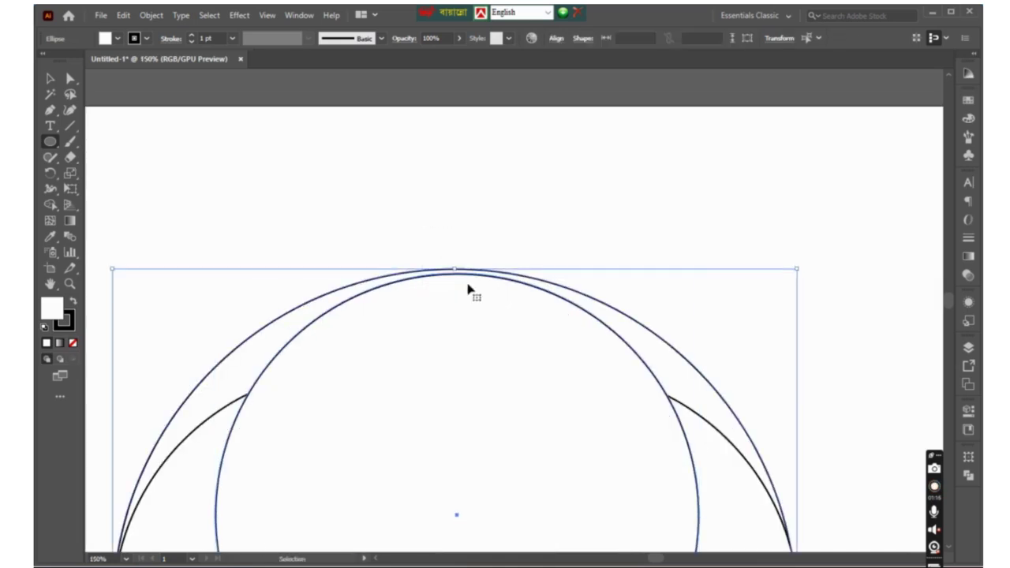
click(557, 40)
click(504, 75)
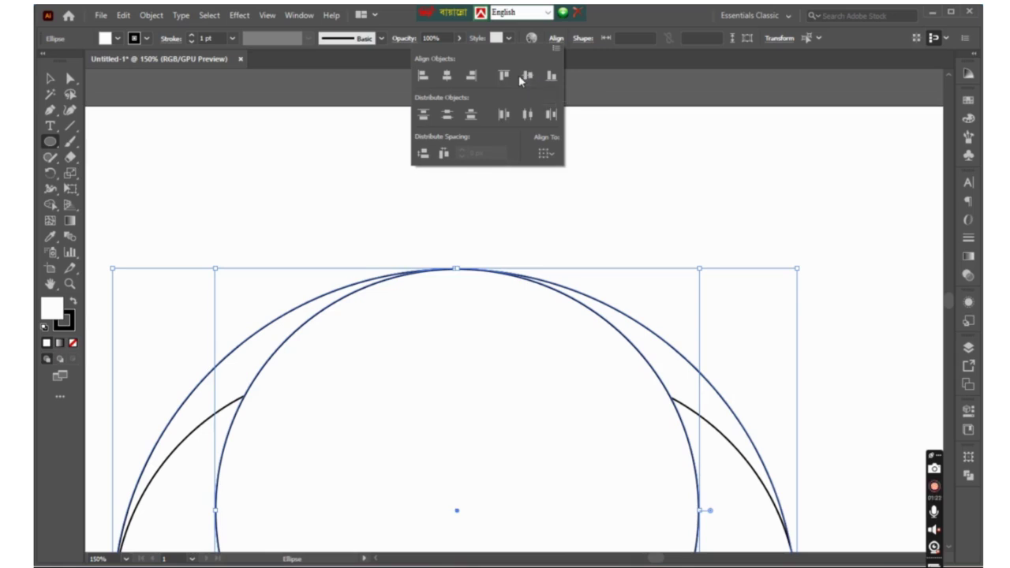
click(447, 77)
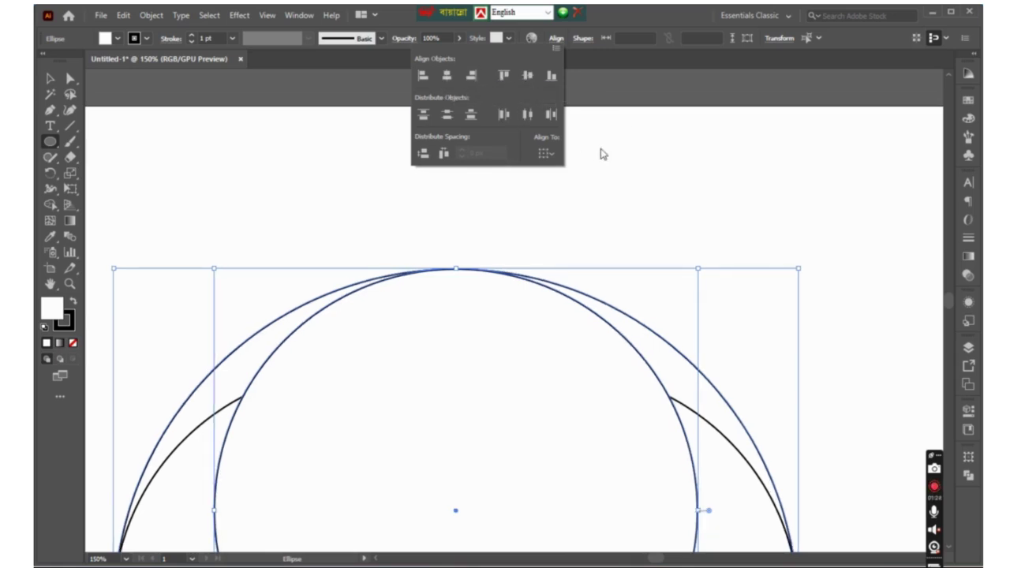
drag(468, 419, 469, 217)
Copy the top circle downward and bottom-align it with the outer circle
key(ctrl+minus)
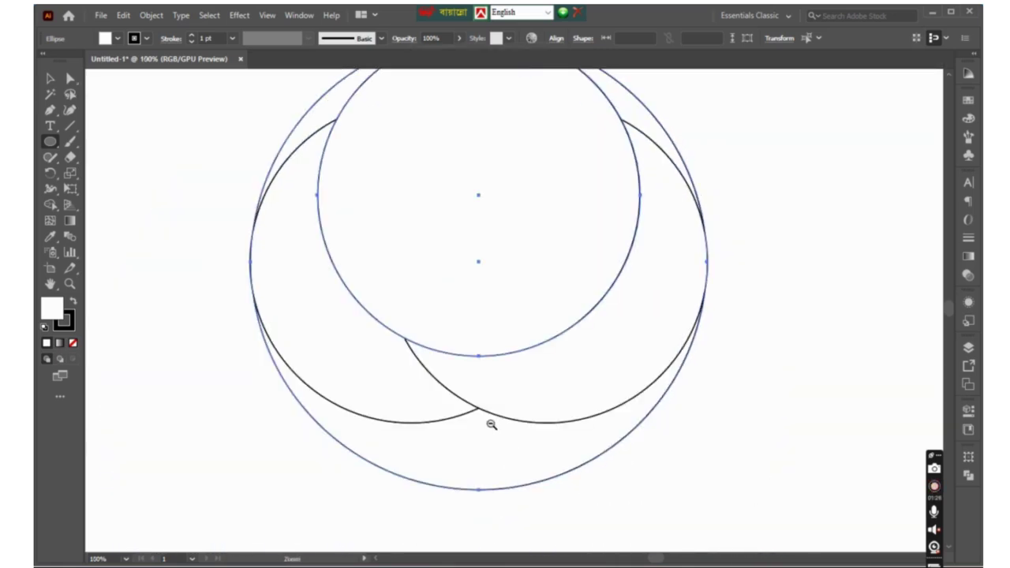
drag(486, 297, 490, 339)
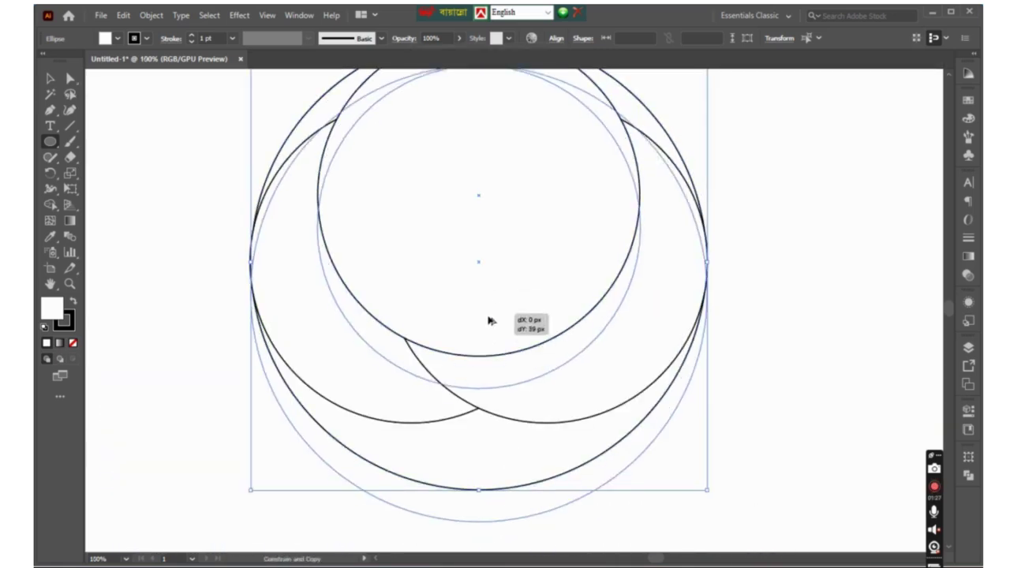
click(765, 285)
drag(512, 297, 505, 426)
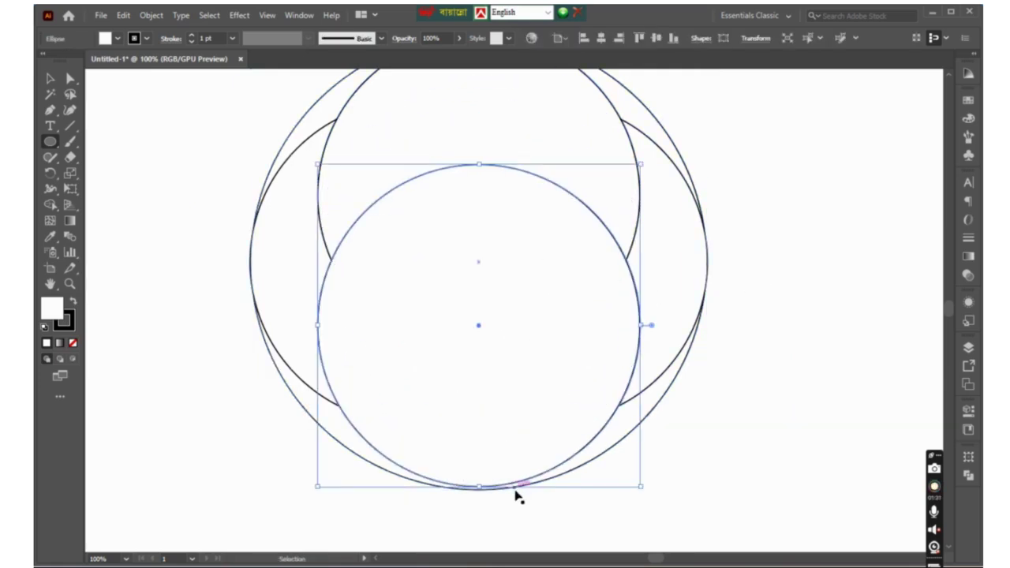
shift+click(466, 487)
click(555, 40)
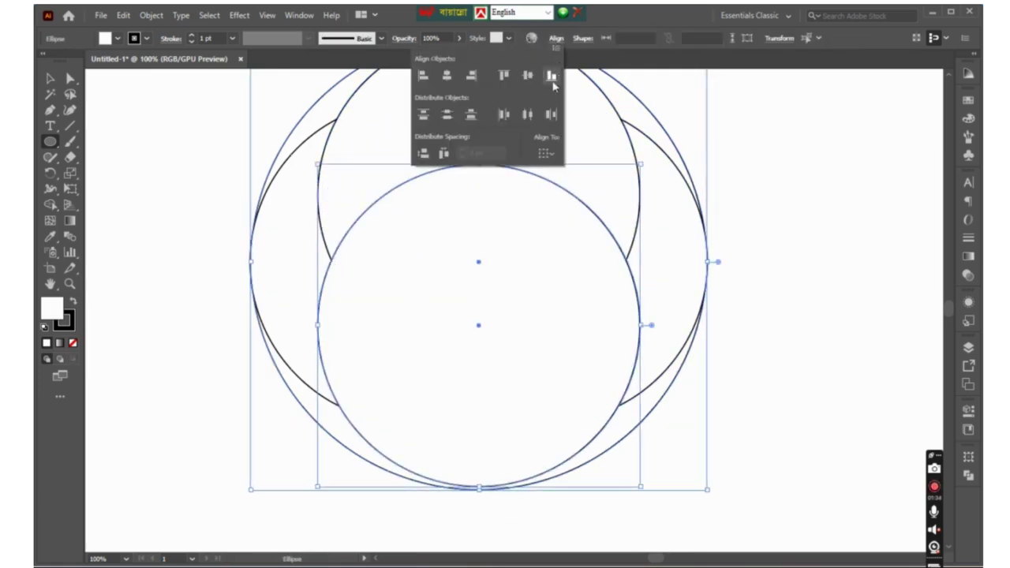
click(554, 81)
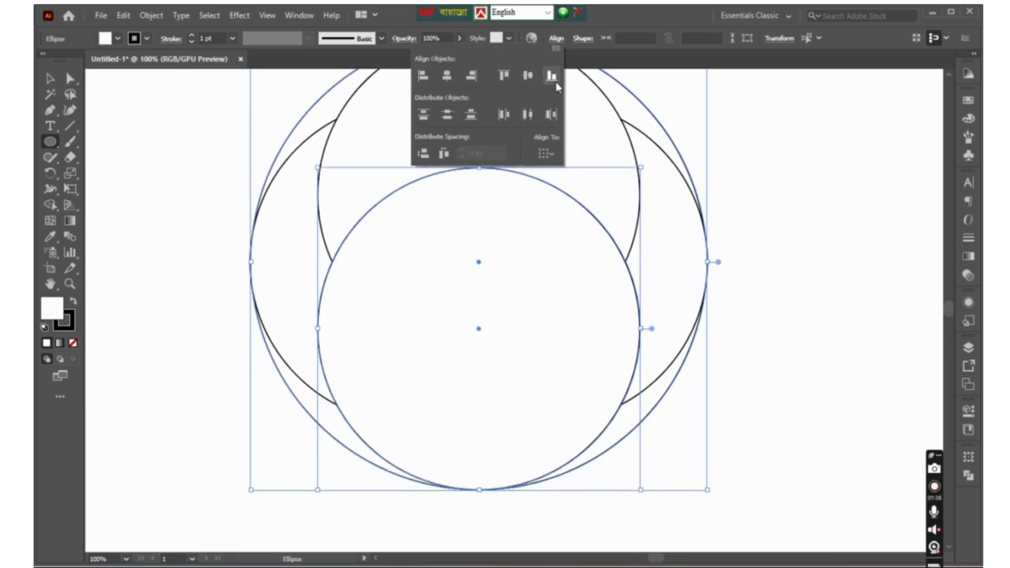
key(ctrl+shift+a)
Check the left edges in outline view and left-align the left circle with the outer circle
key(ctrl+plus)
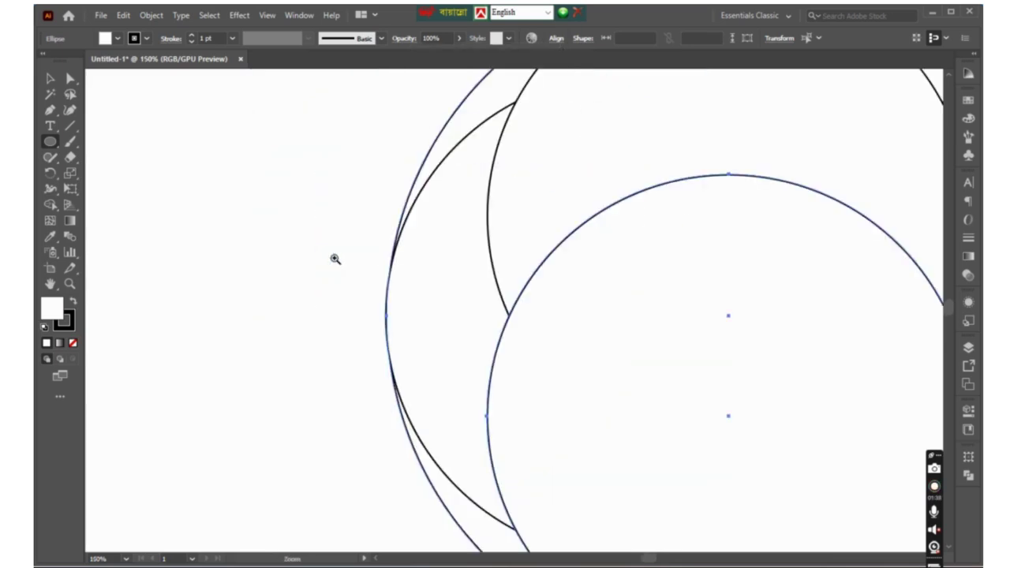
click(335, 259)
click(591, 356)
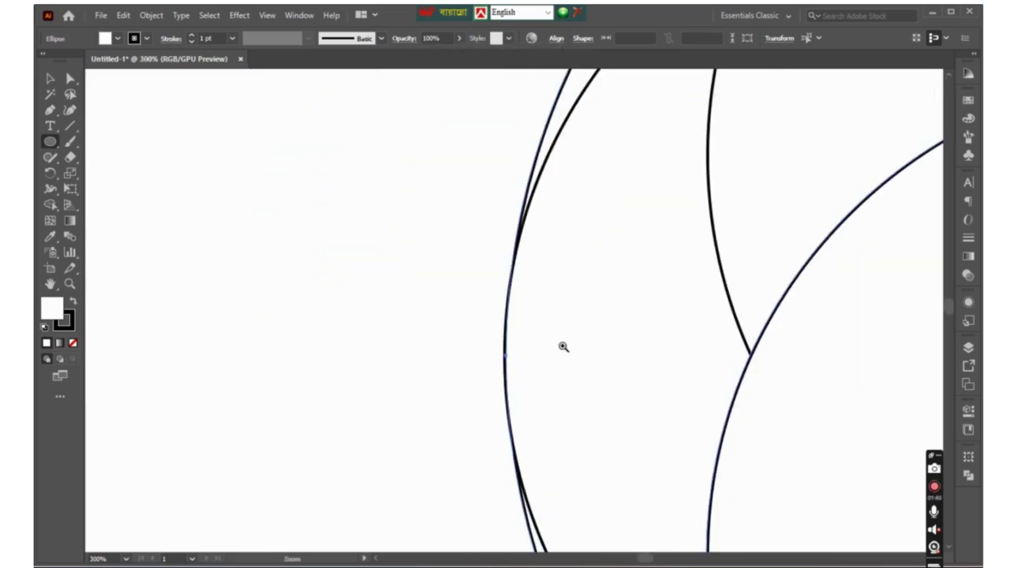
key(ctrl+y)
click(555, 344)
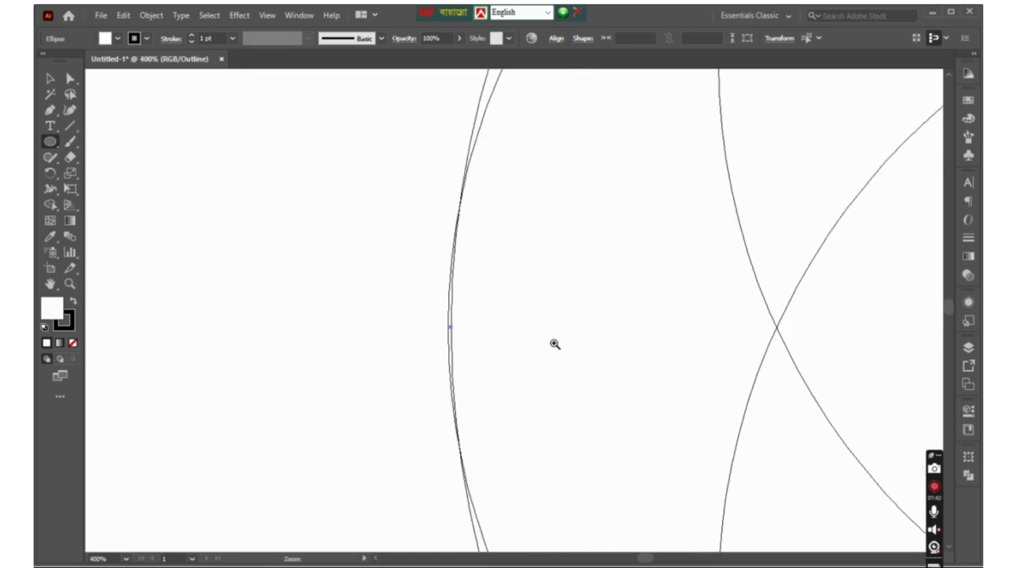
key(ctrl+y)
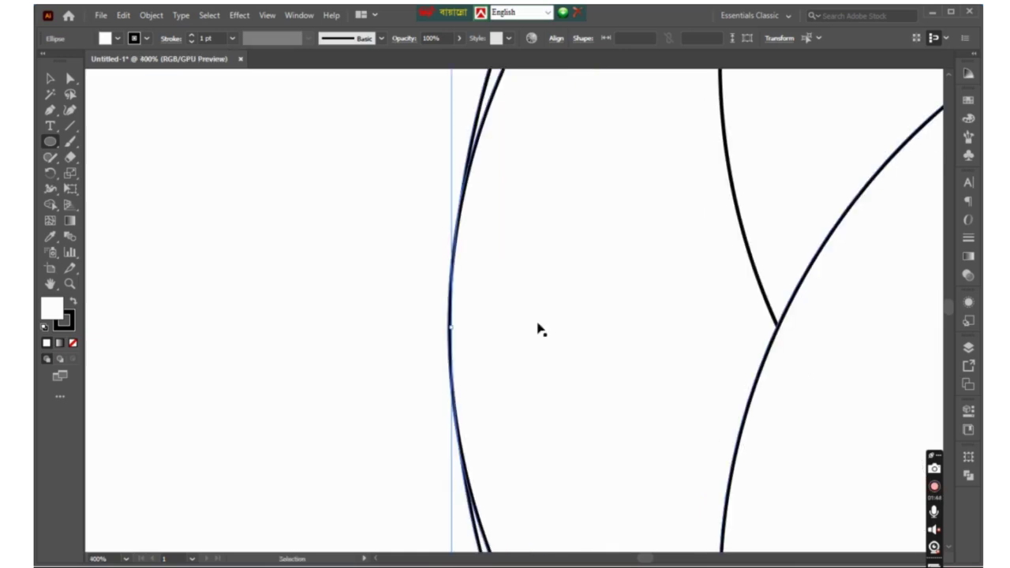
key(Left)
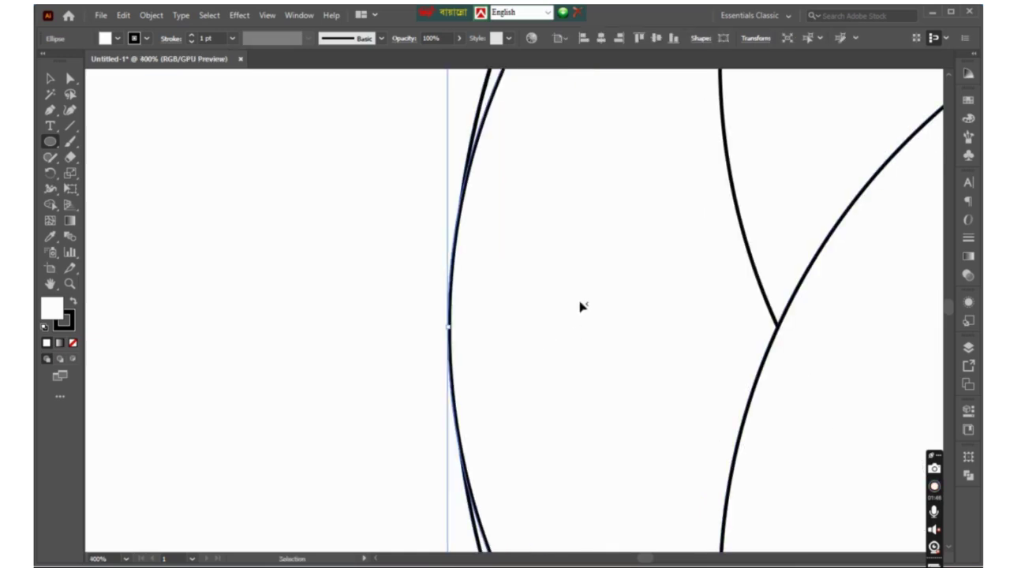
key(ctrl+minus)
key(ctrl+minus)
key(Right)
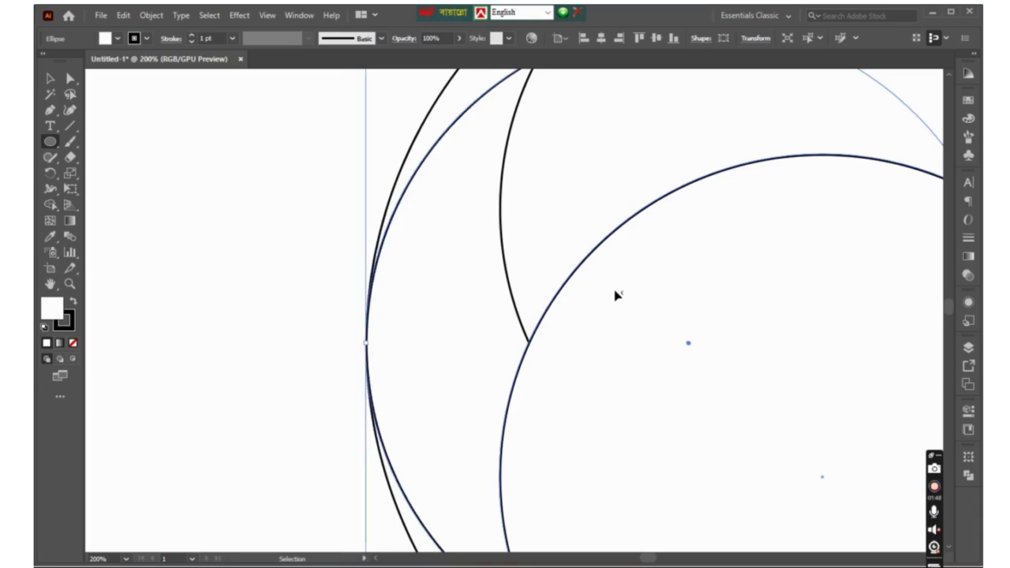
key(Right)
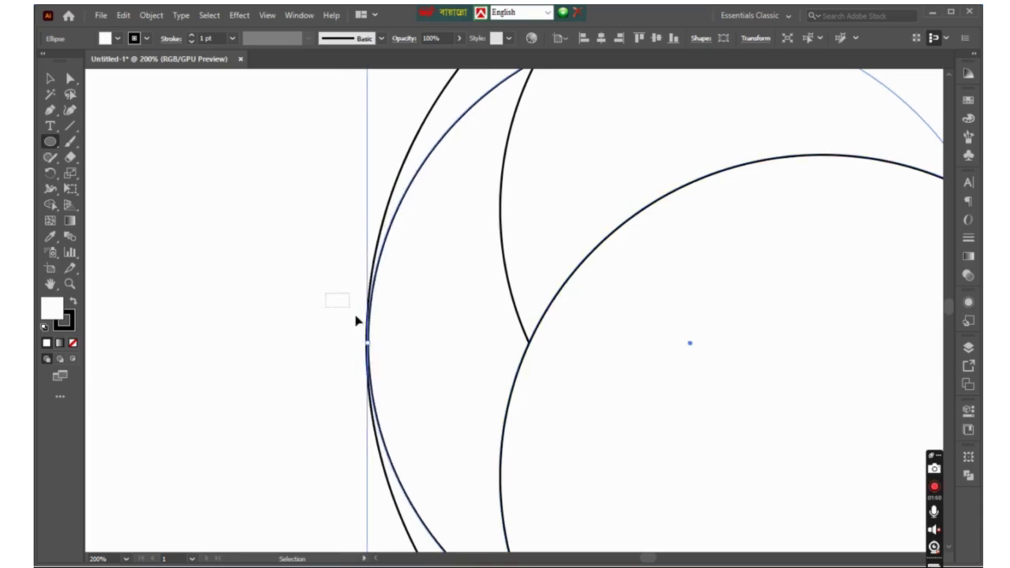
shift+click(369, 329)
click(555, 38)
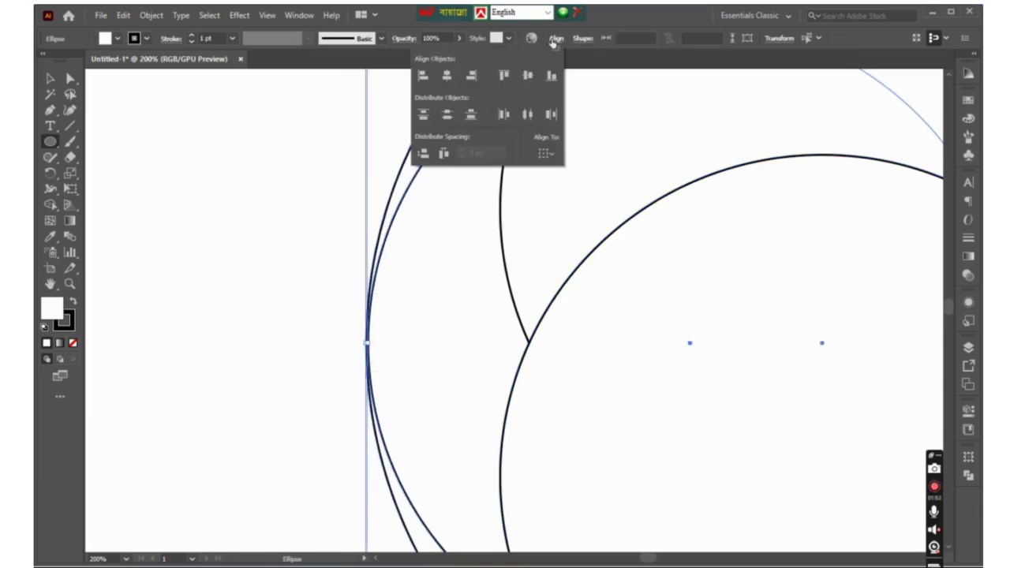
click(423, 75)
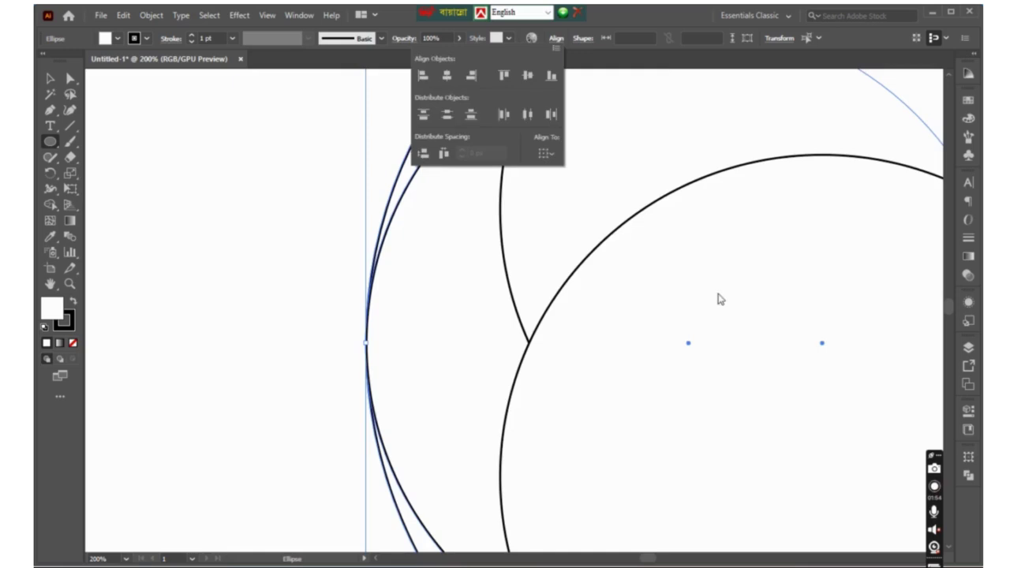
Make the right circle flush with the outer circle's right edge using Horizontal Align Right
key(ctrl+space)
drag(757, 277, 497, 353)
click(423, 333)
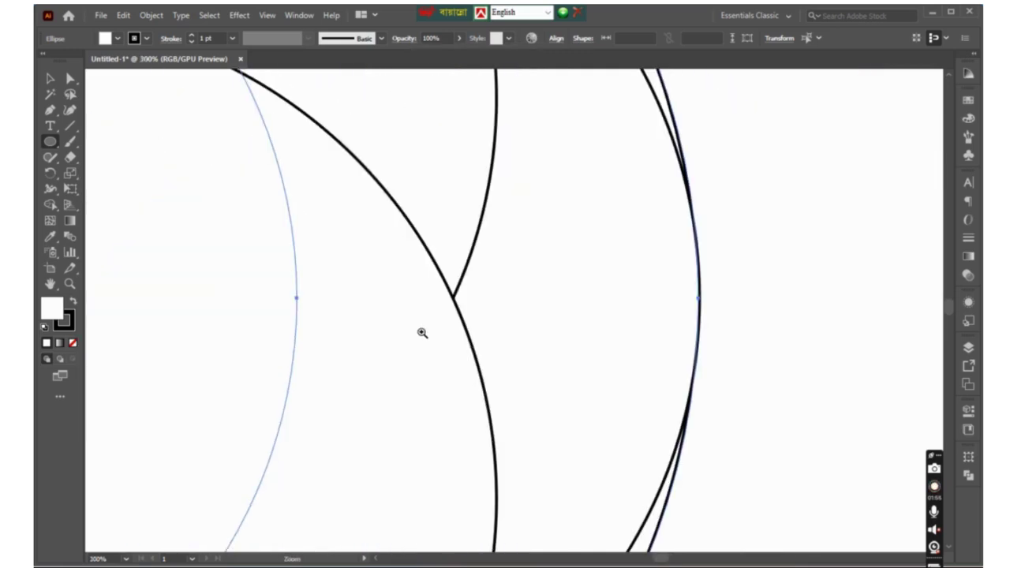
key(Left)
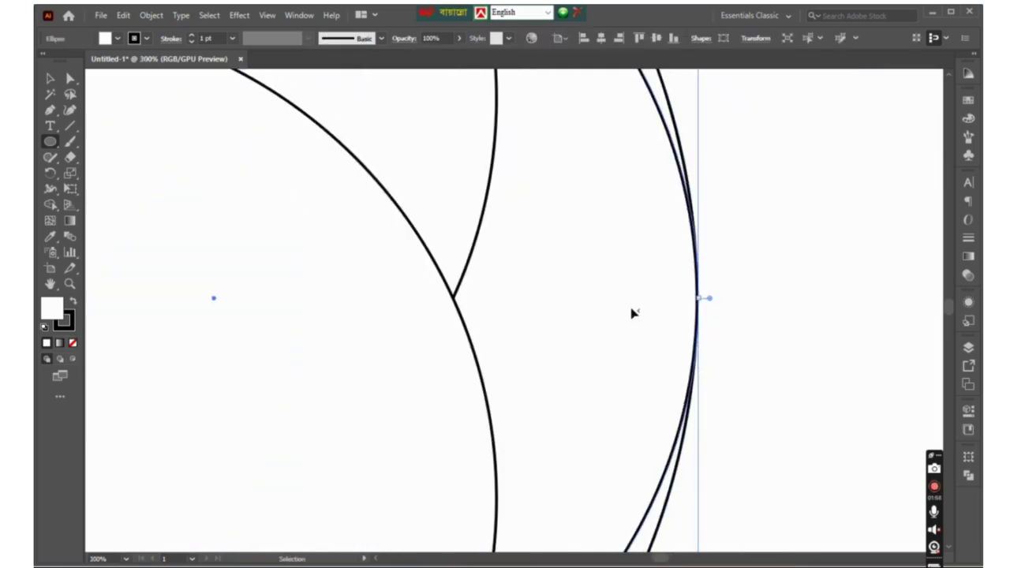
key(Left)
key(Left)
ctrl+shift+click(683, 268)
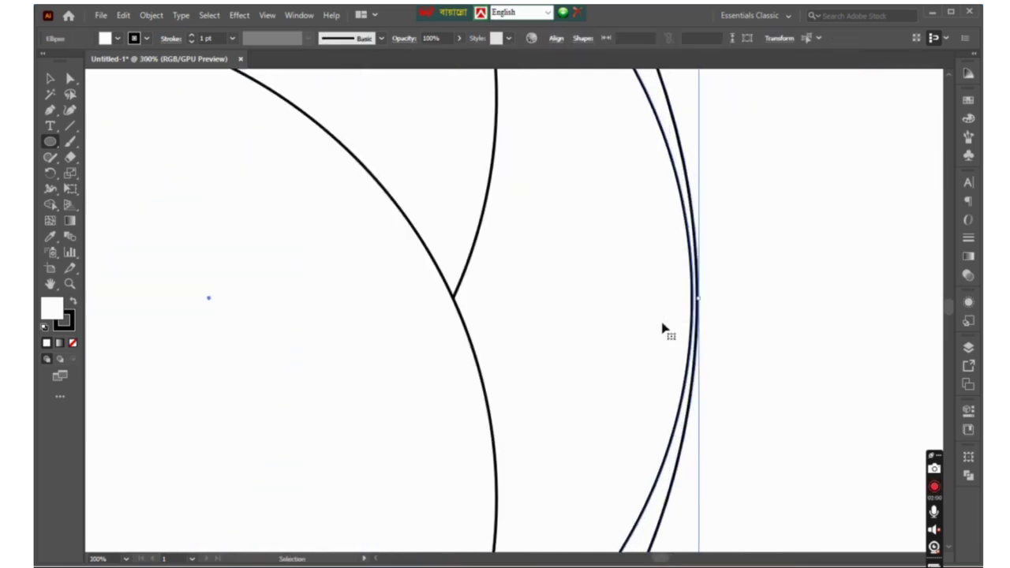
click(556, 39)
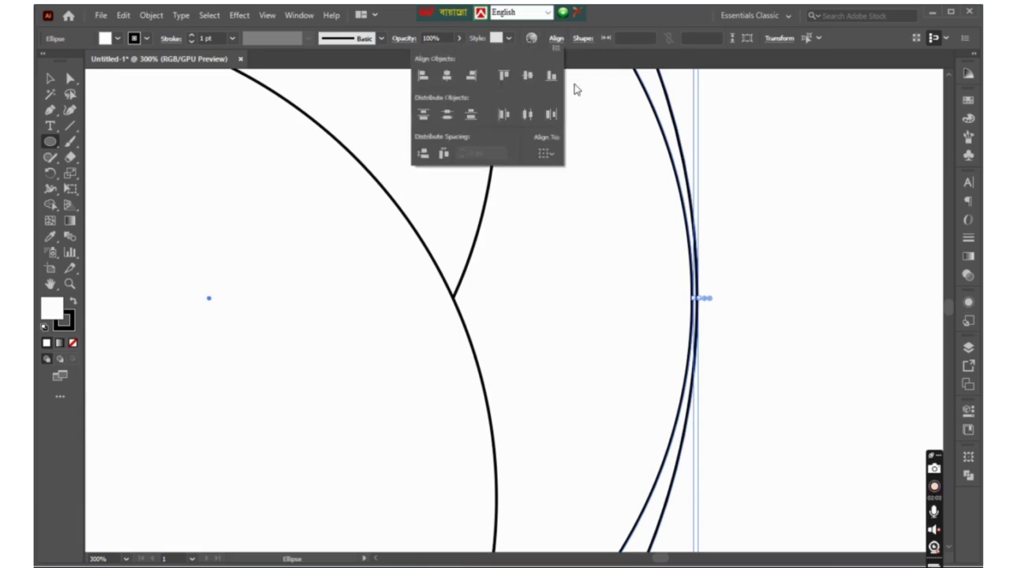
click(471, 74)
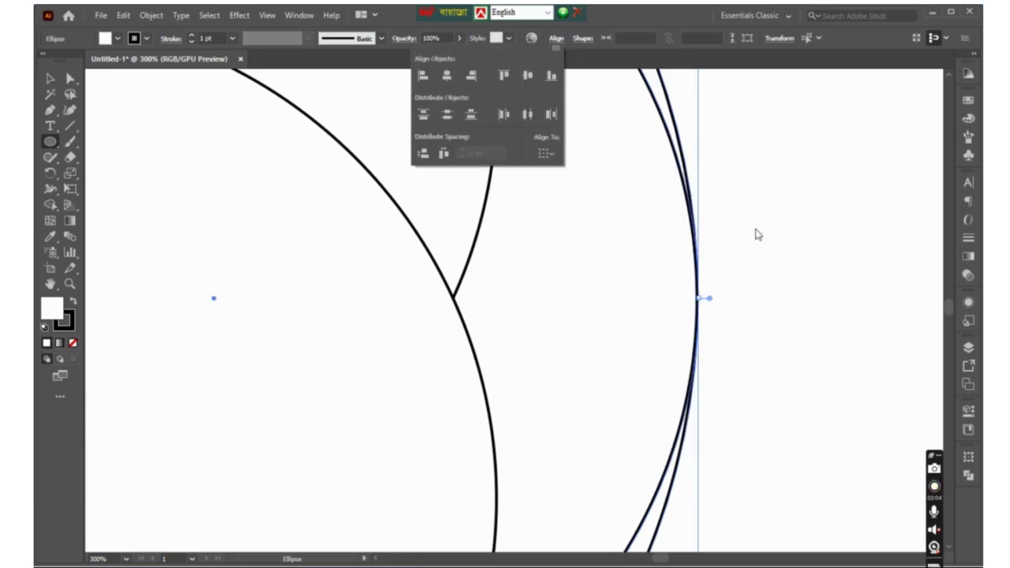
key(ctrl+minus)
key(ctrl+minus)
key(ctrl+minus)
key(ctrl+minus)
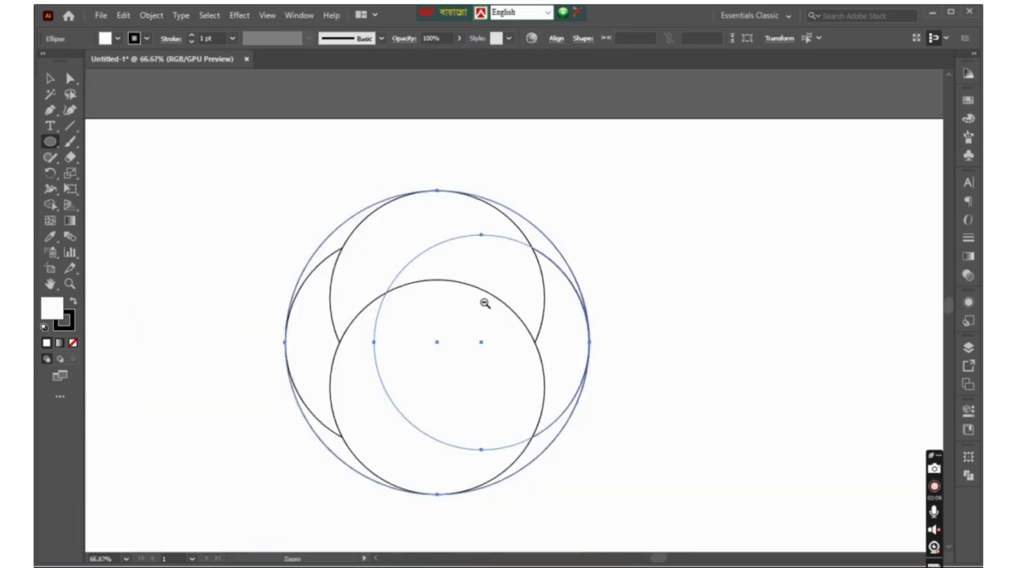
key(ctrl+minus)
ctrl+click(666, 260)
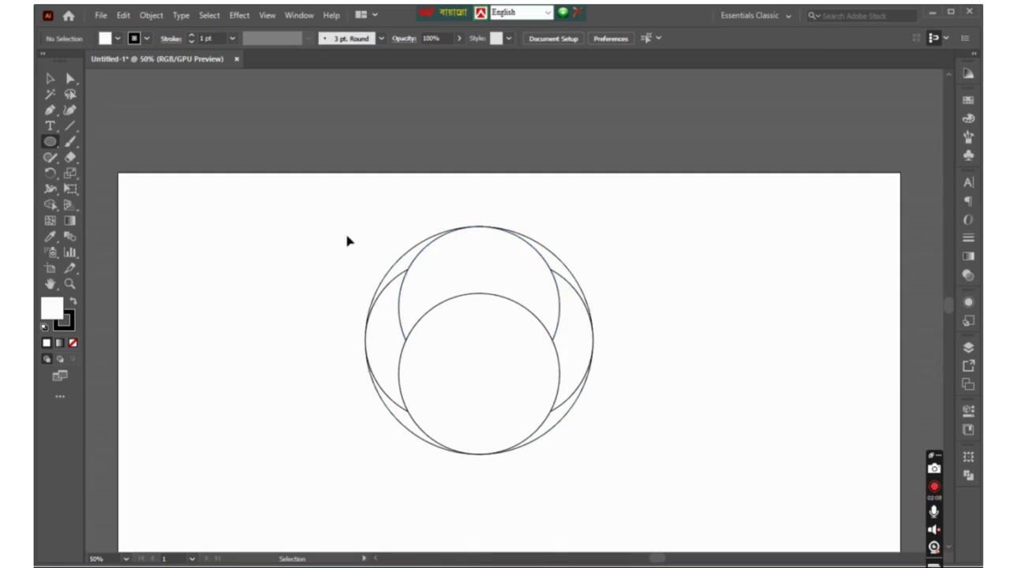
Use Shape Builder on all four circles to make a blue left crescent
drag(330, 228, 617, 459)
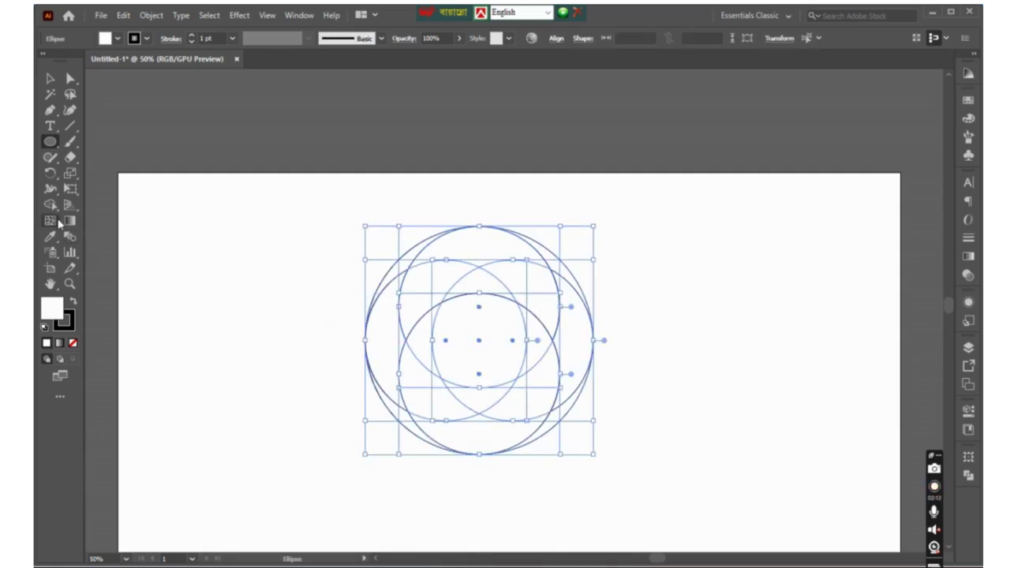
key(shift+m)
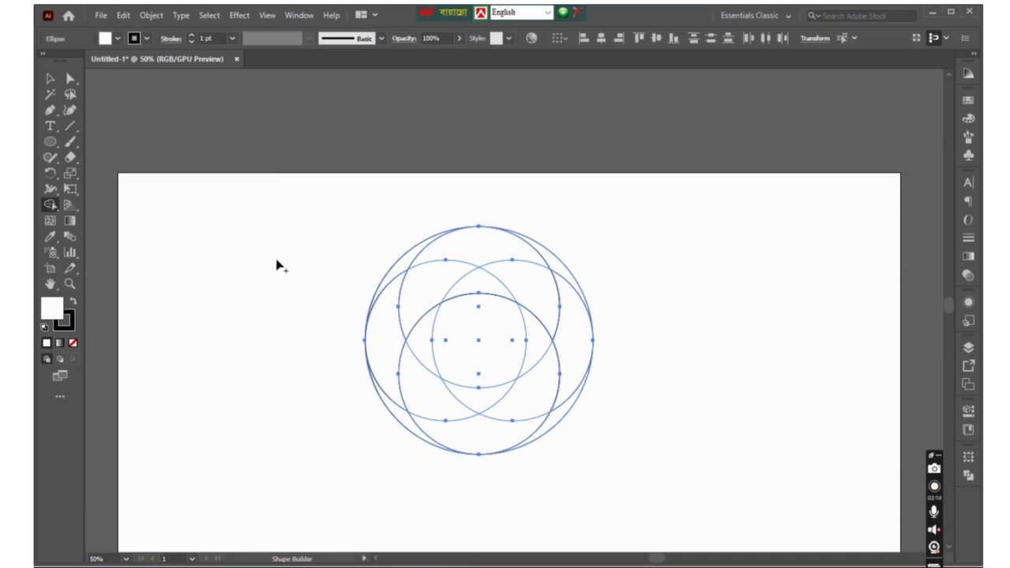
click(388, 295)
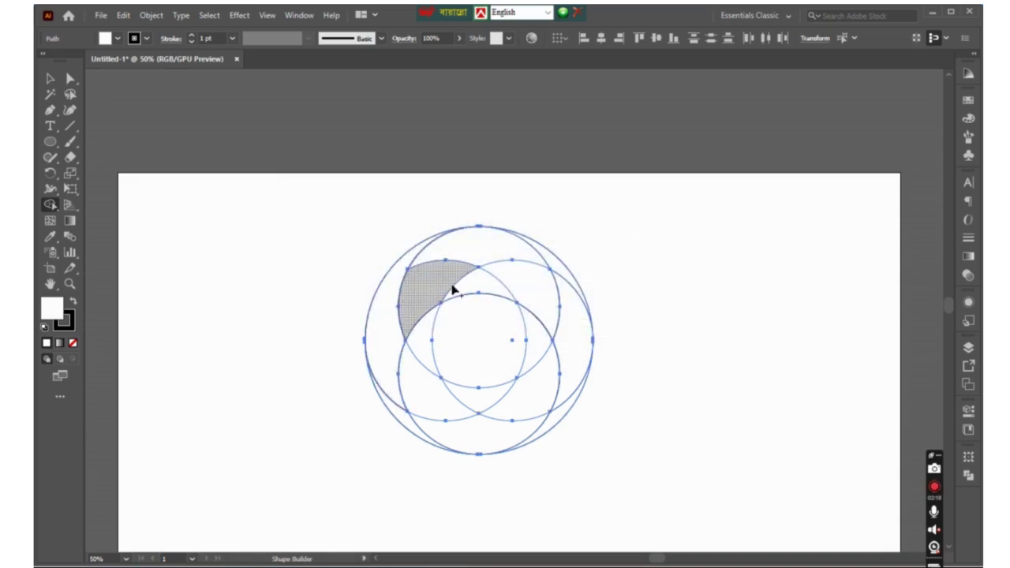
click(969, 119)
click(902, 202)
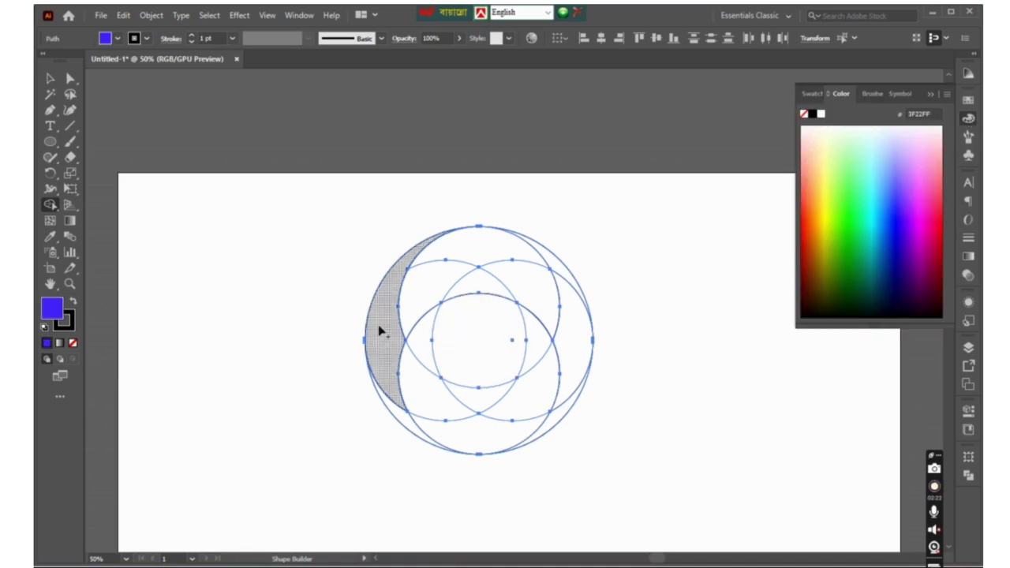
click(382, 330)
mouse_move(382, 359)
mouse_down()
mouse_move(466, 403)
mouse_move(422, 439)
mouse_up()
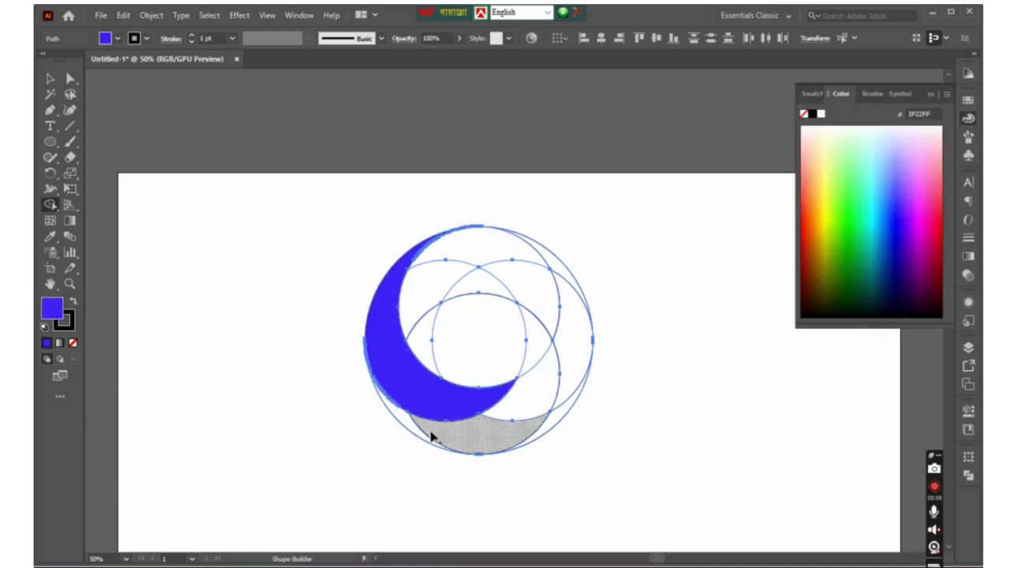
Merge the lower regions into a green crescent and the right regions into a crimson crescent
click(848, 215)
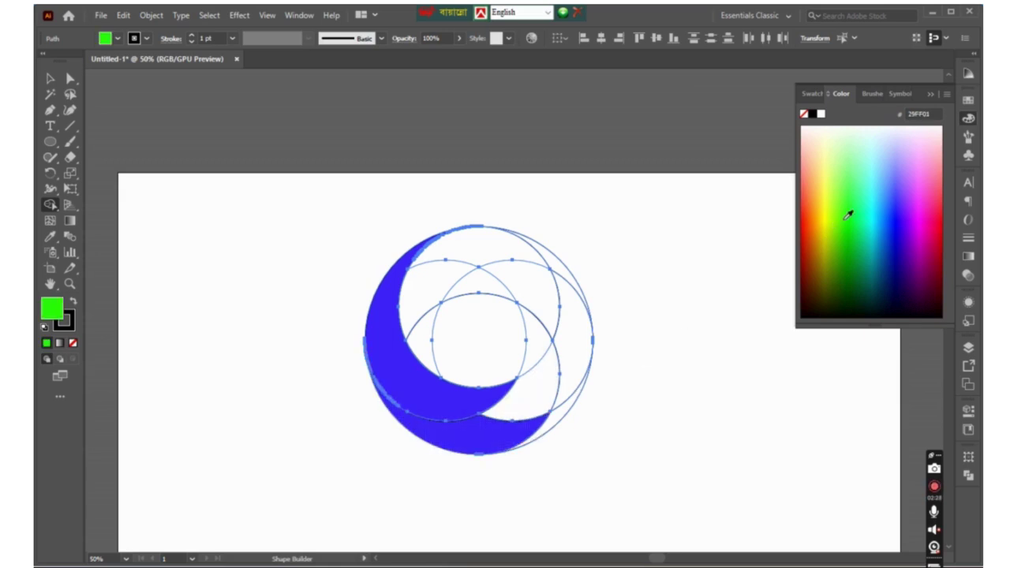
click(497, 448)
drag(524, 412, 513, 428)
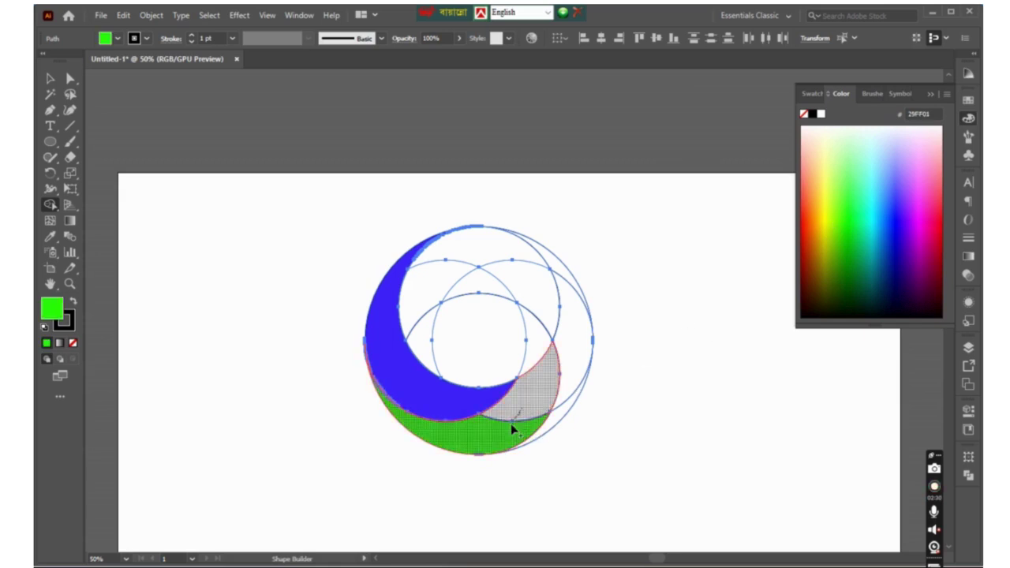
drag(543, 374, 543, 352)
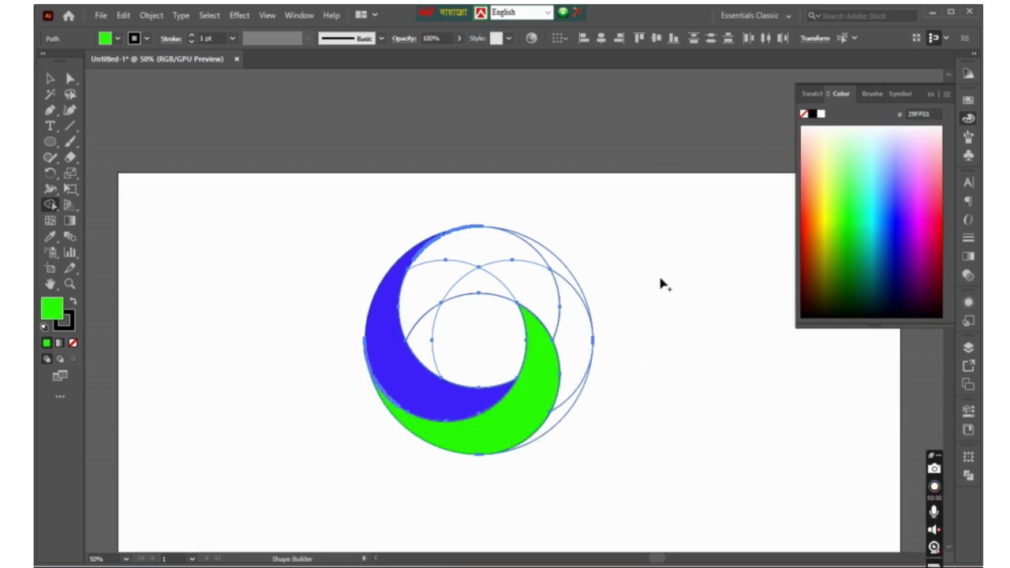
click(944, 237)
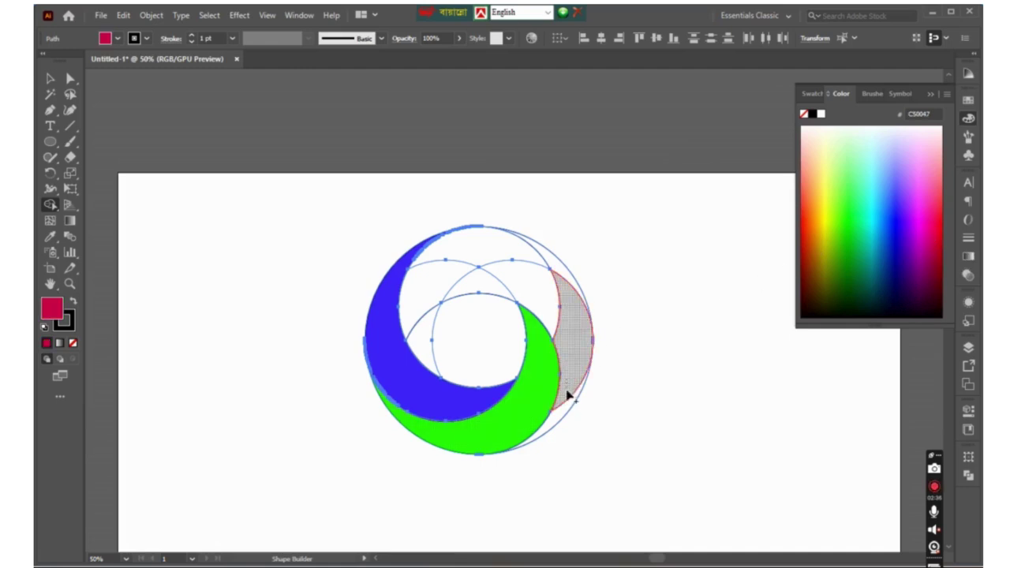
drag(567, 404, 537, 438)
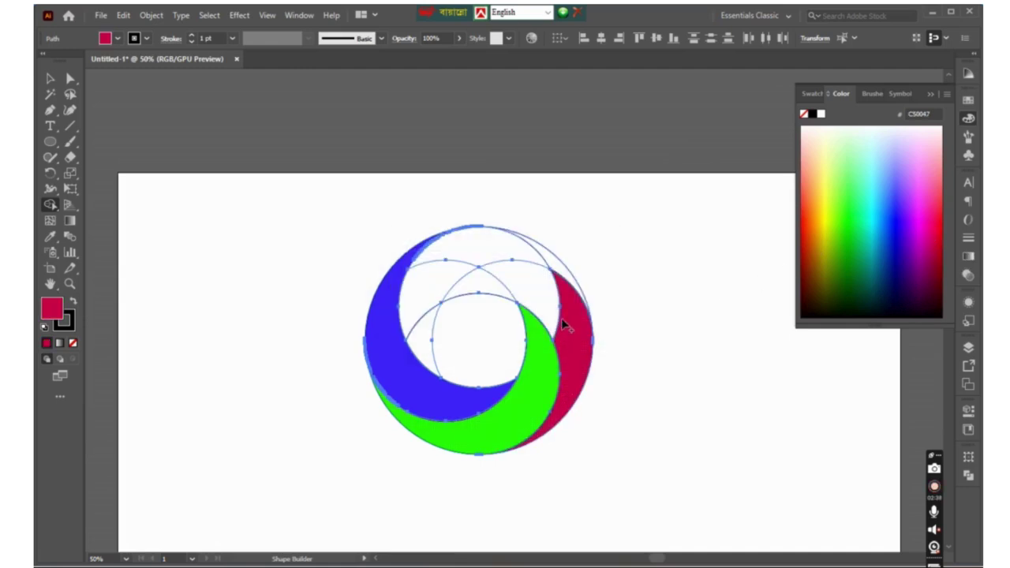
click(544, 309)
click(491, 280)
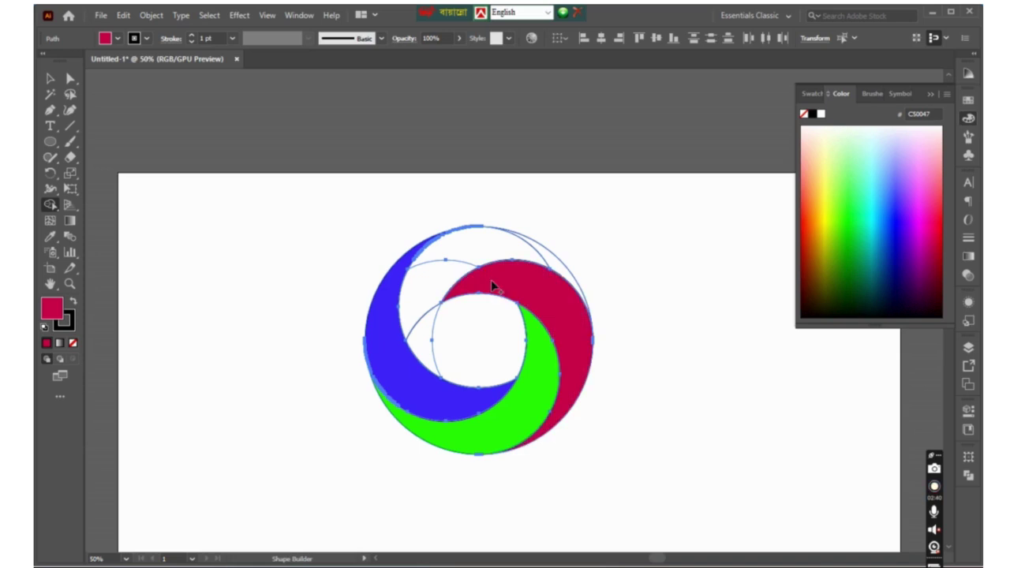
Merge the top and left sliver regions into a yellow crescent, undoing one wrong merge
click(825, 194)
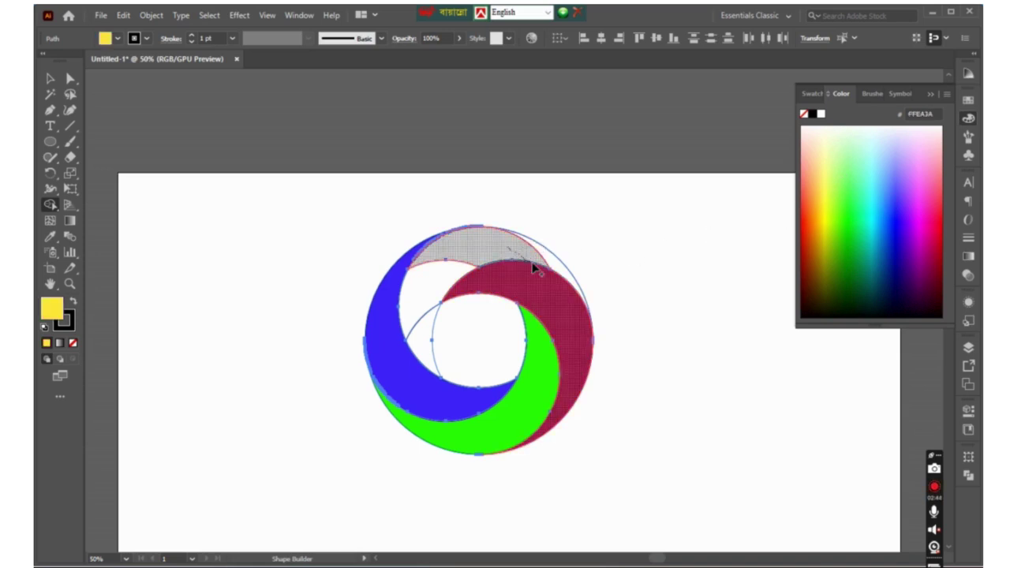
drag(510, 255, 532, 268)
key(ctrl+z)
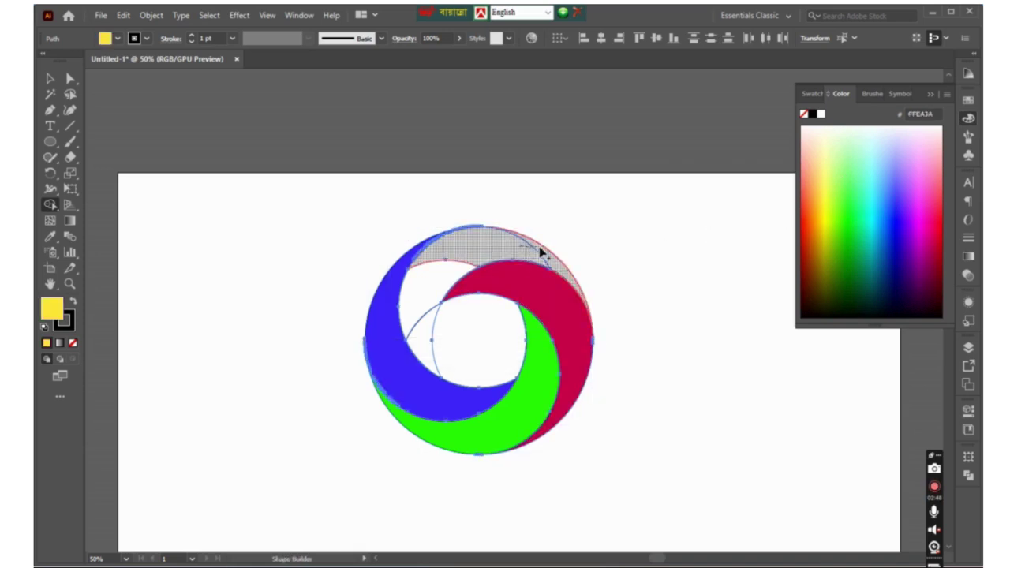
mouse_move(456, 263)
mouse_down()
mouse_move(427, 293)
mouse_move(419, 331)
mouse_up()
Select the whole swirl ring and set its stroke to None
key(v)
click(656, 268)
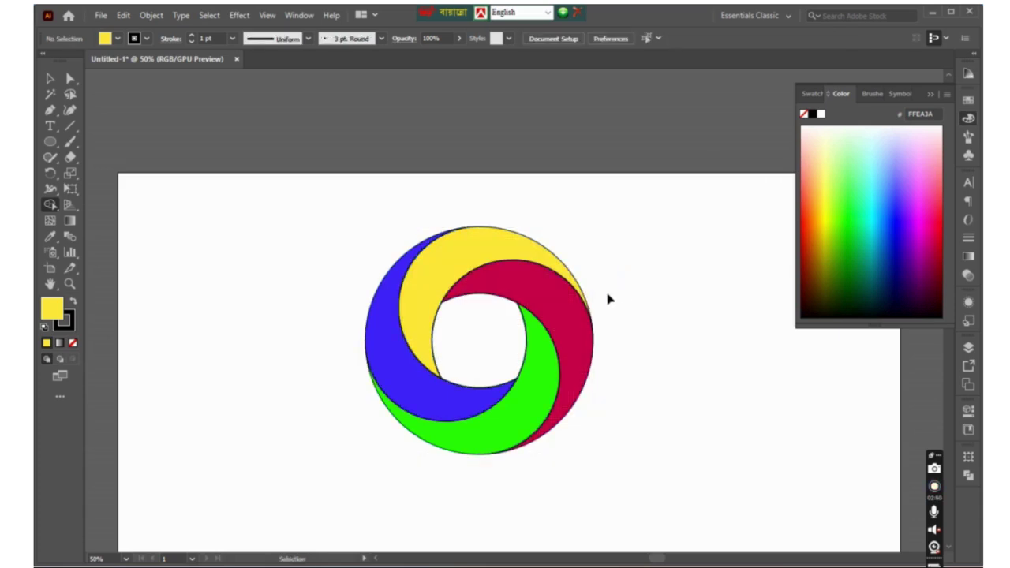
key(ctrl+minus)
drag(385, 207, 573, 350)
click(49, 79)
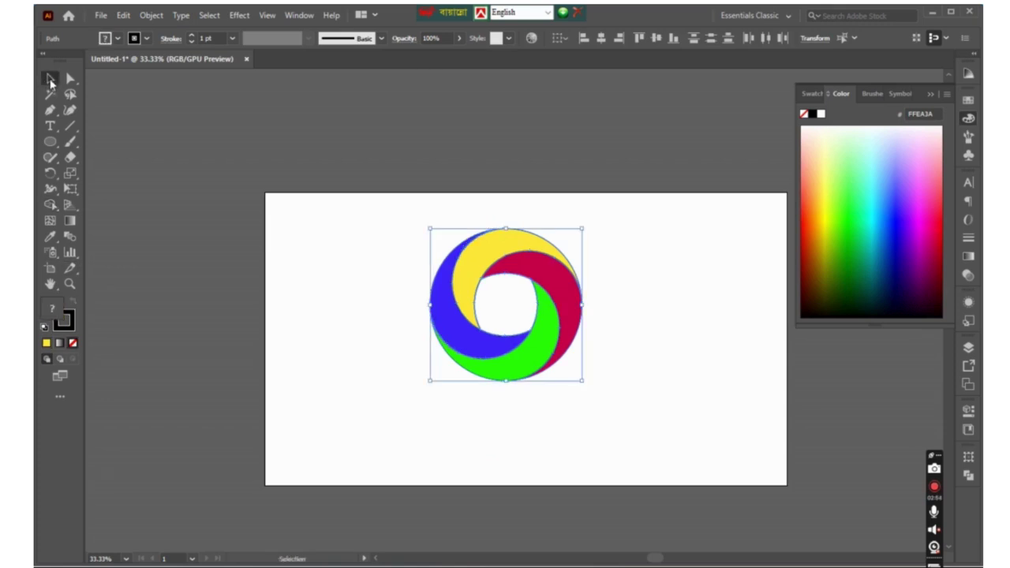
click(65, 321)
click(74, 344)
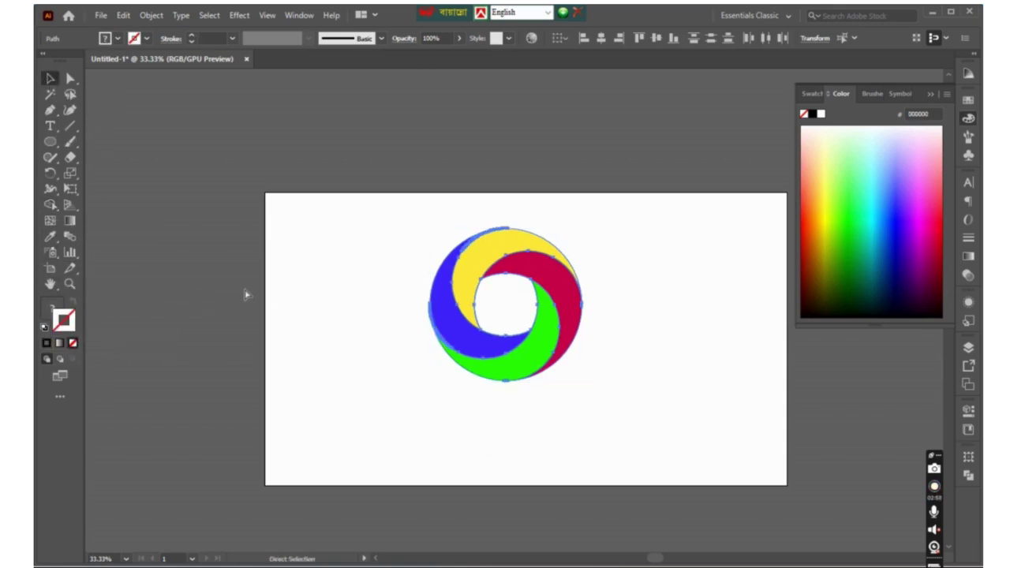
Zoom in and select the yellow crescent
click(326, 293)
key(z)
click(541, 316)
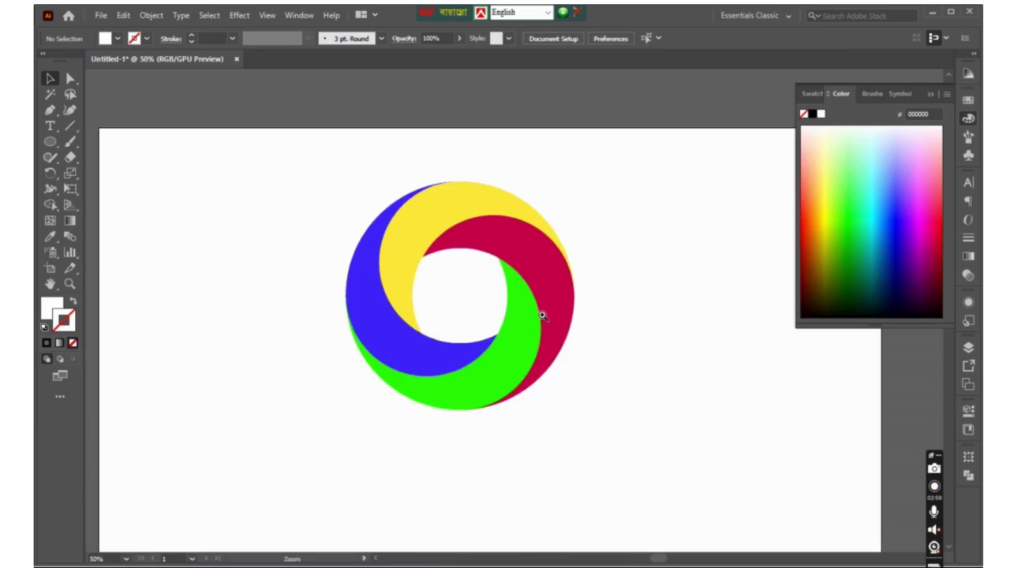
click(495, 302)
key(v)
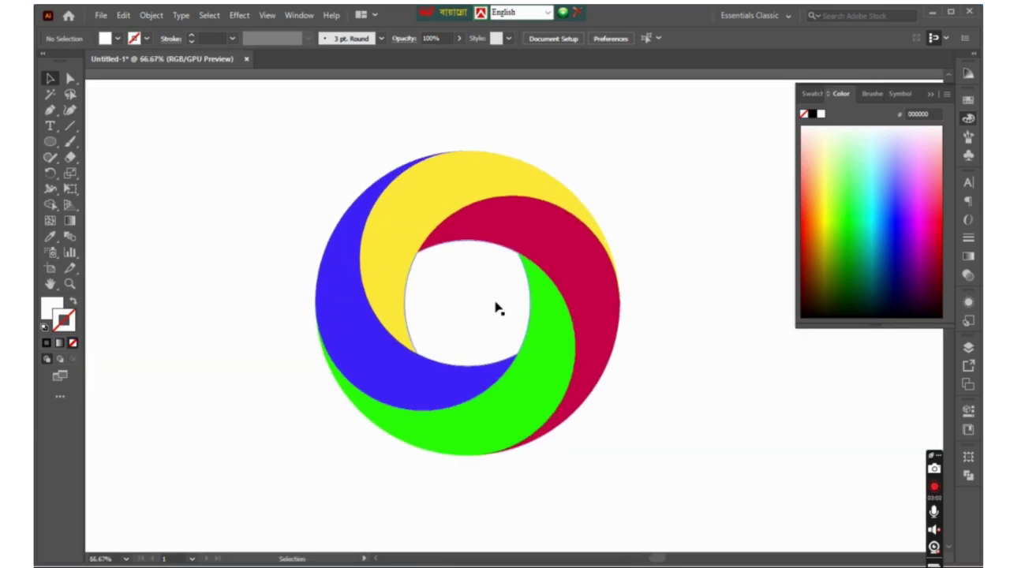
click(406, 228)
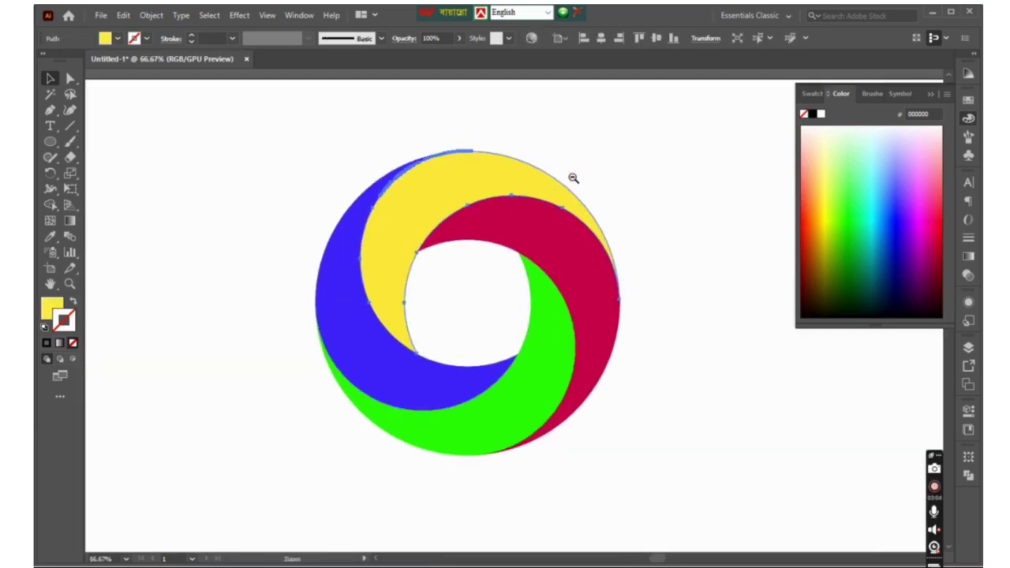
key(ctrl+minus)
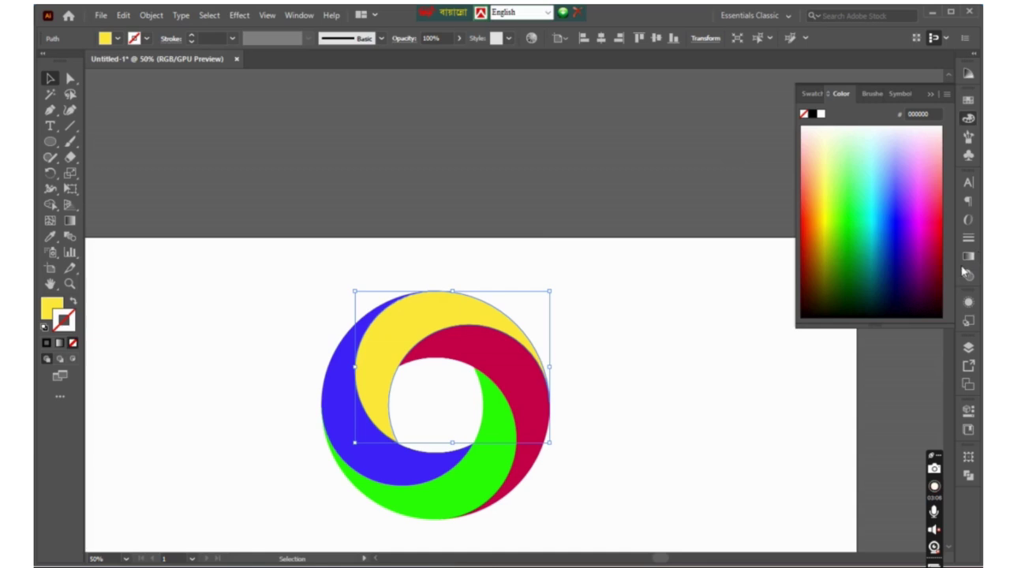
Fill the yellow crescent with a linear gradient, no stroke, and an RGB Cyan left stop
click(968, 256)
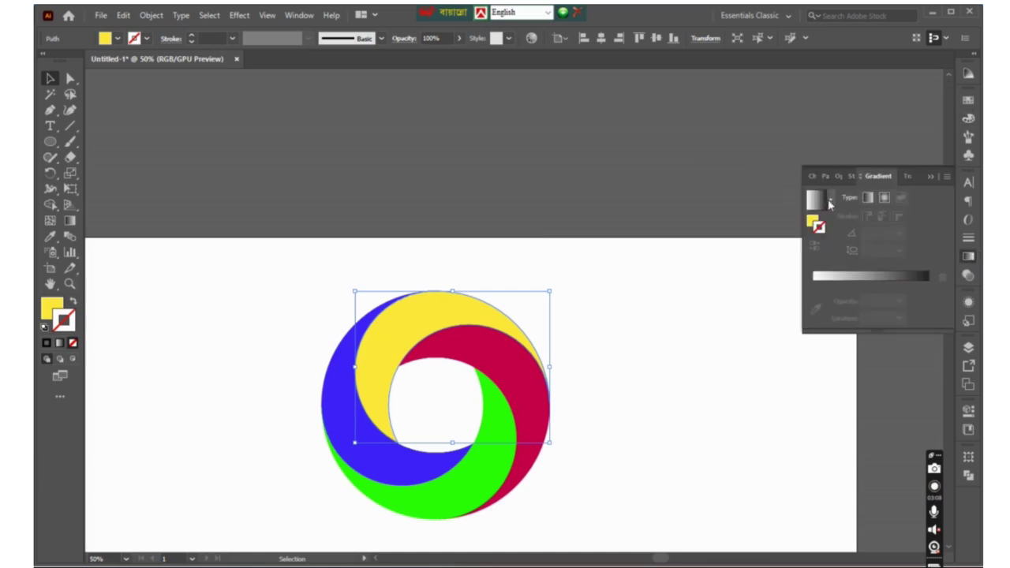
click(861, 275)
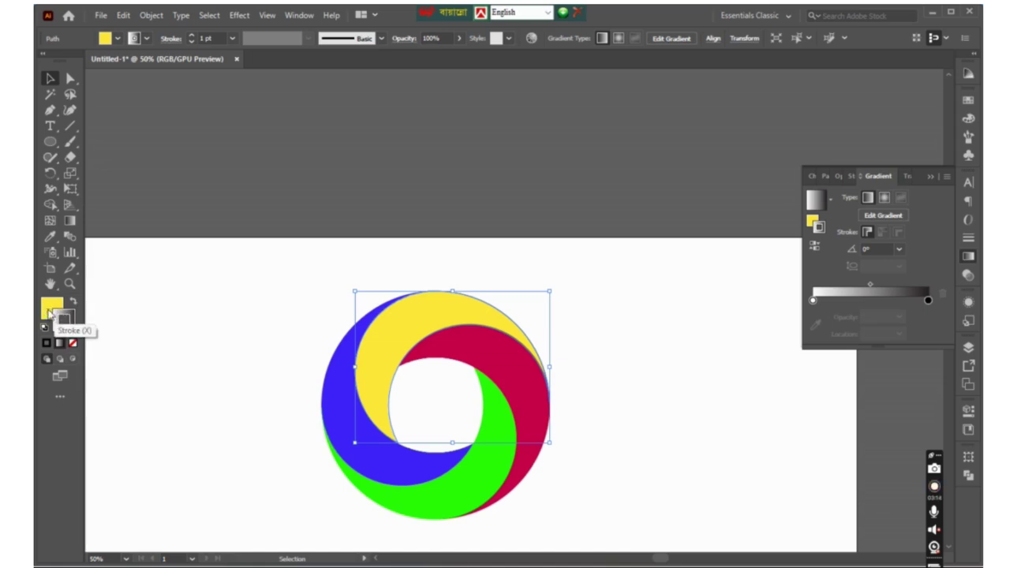
click(60, 343)
click(72, 343)
click(52, 308)
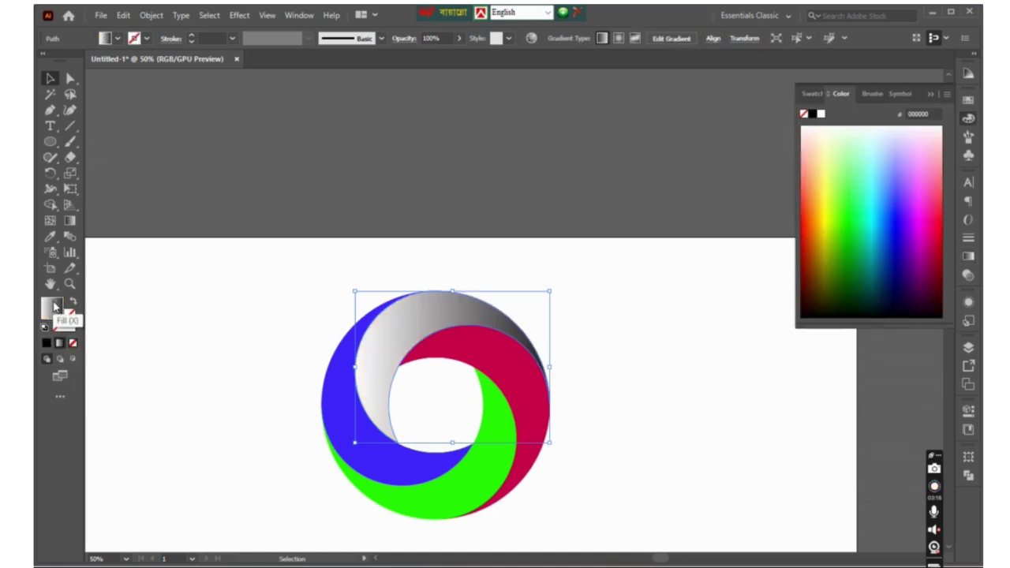
click(969, 257)
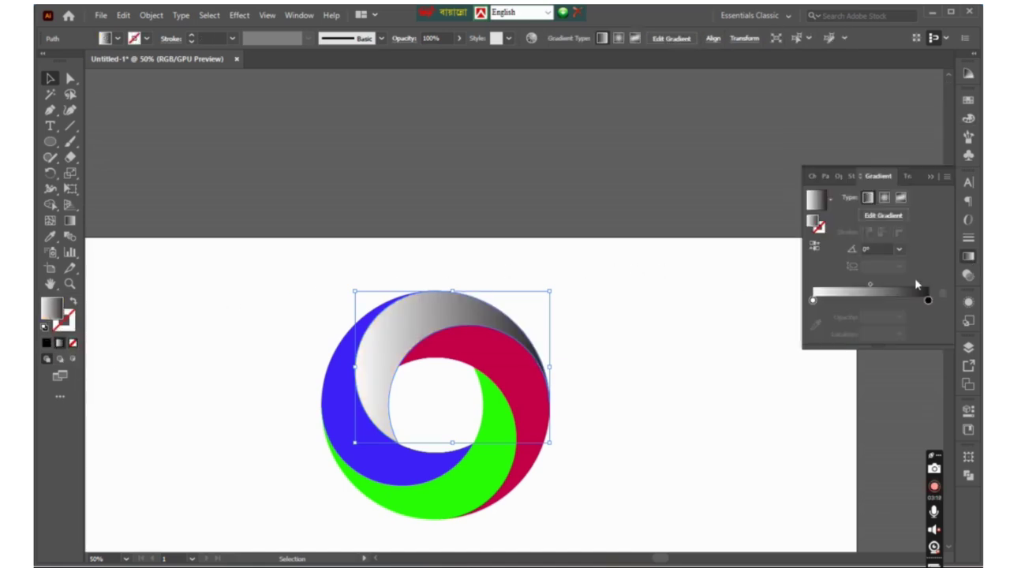
double_click(813, 301)
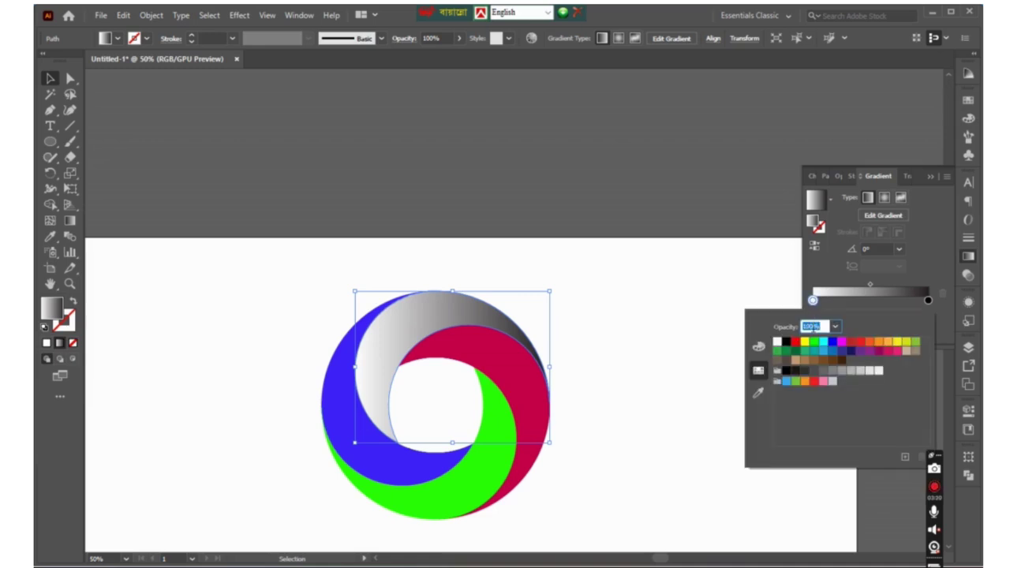
click(823, 344)
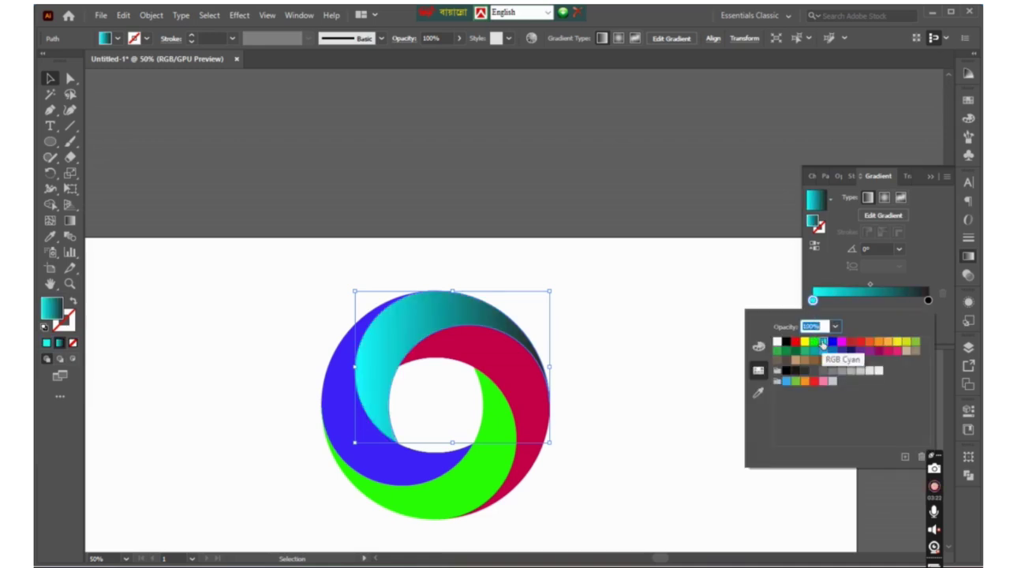
Eyedropper the teal gradient onto the crimson, green and blue crescents
click(624, 300)
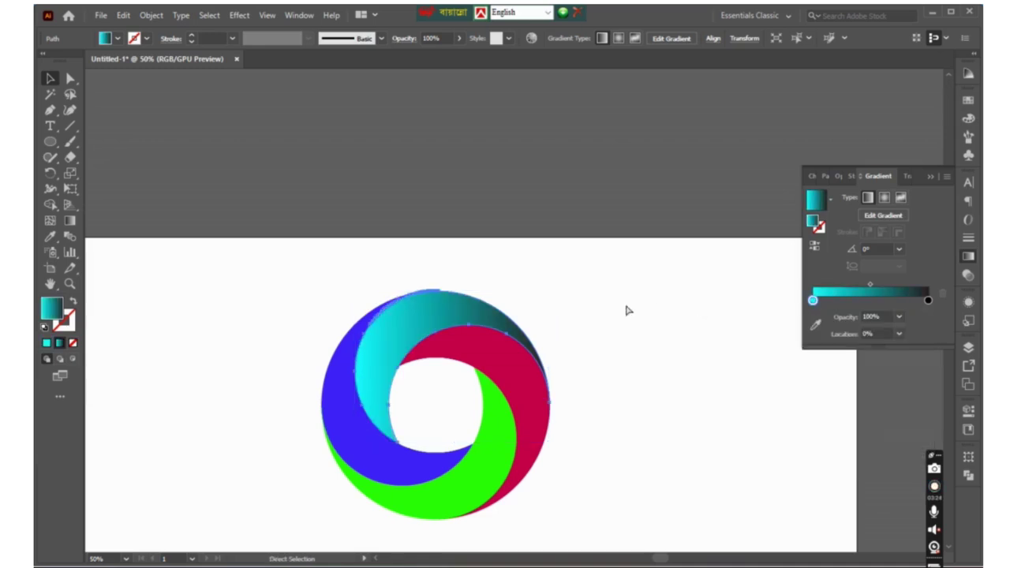
click(474, 361)
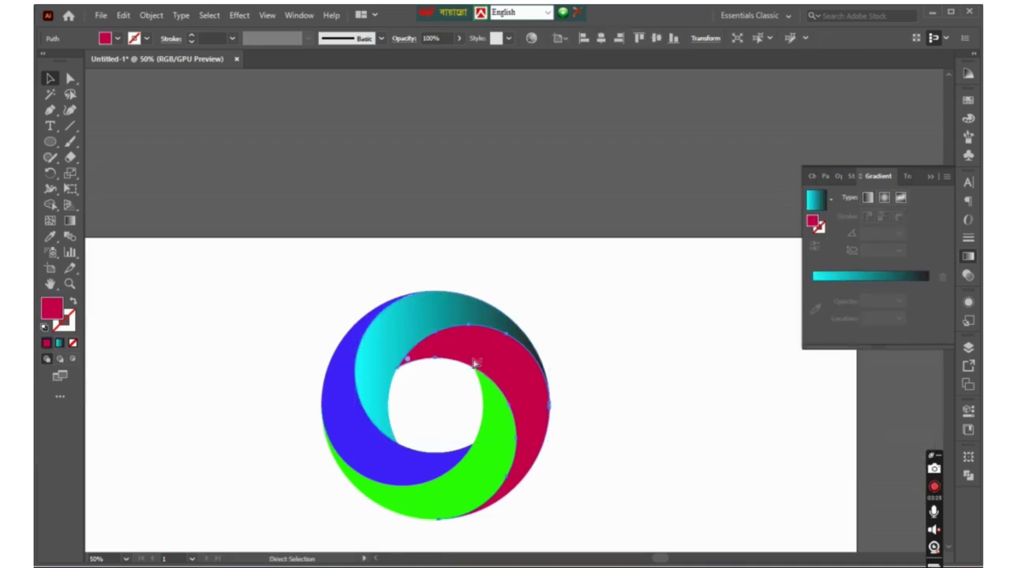
click(50, 236)
click(510, 317)
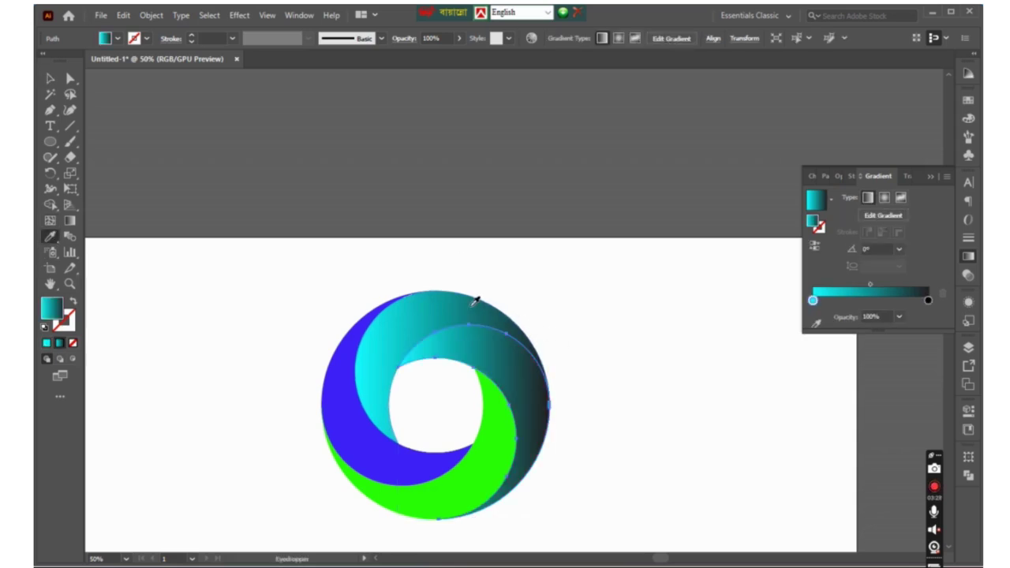
ctrl+click(489, 430)
click(511, 360)
ctrl+click(422, 463)
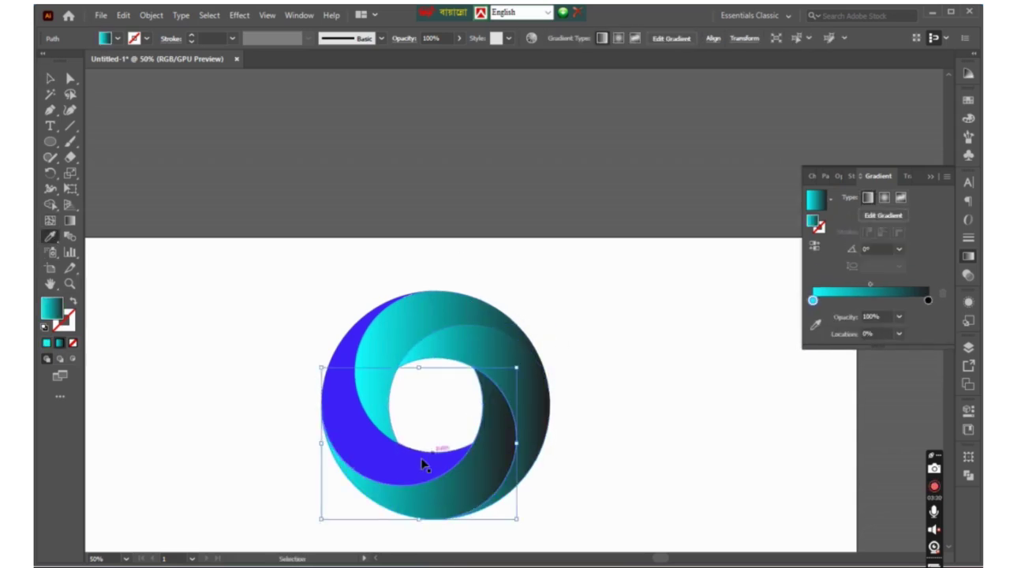
click(447, 480)
Select the top swirl crescent for gradient editing
ctrl+click(586, 390)
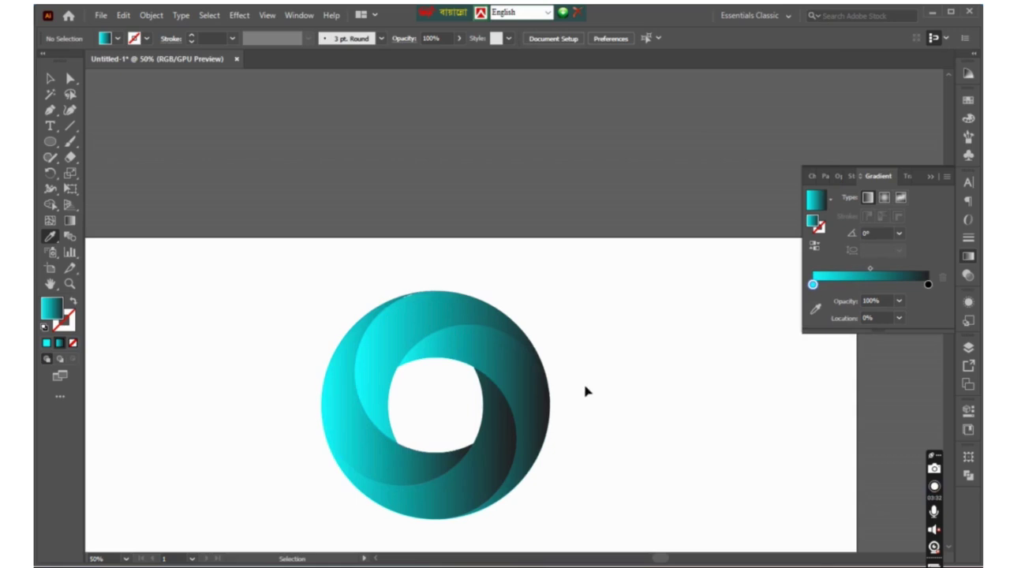
alt+click(514, 379)
click(507, 322)
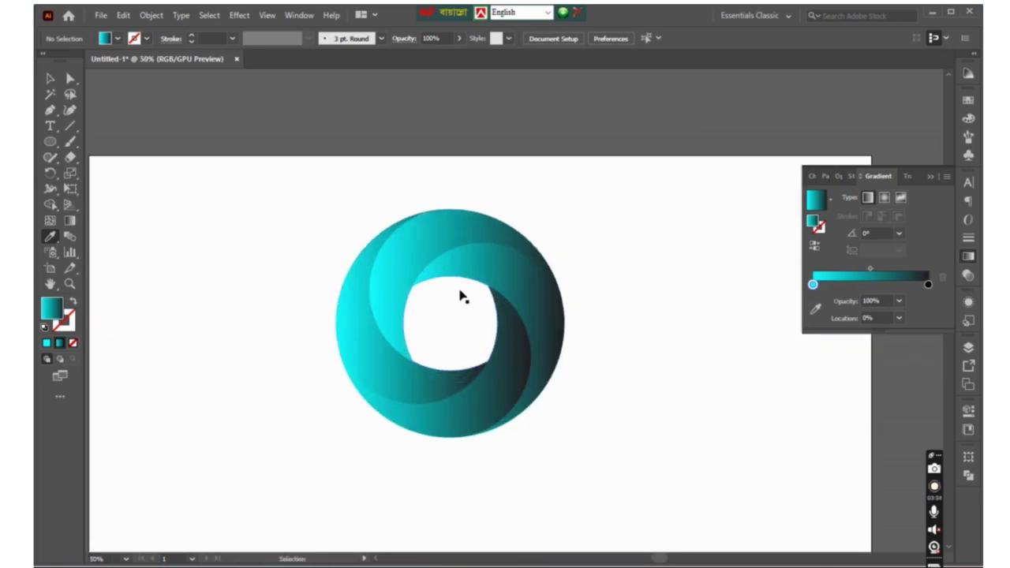
ctrl+click(421, 245)
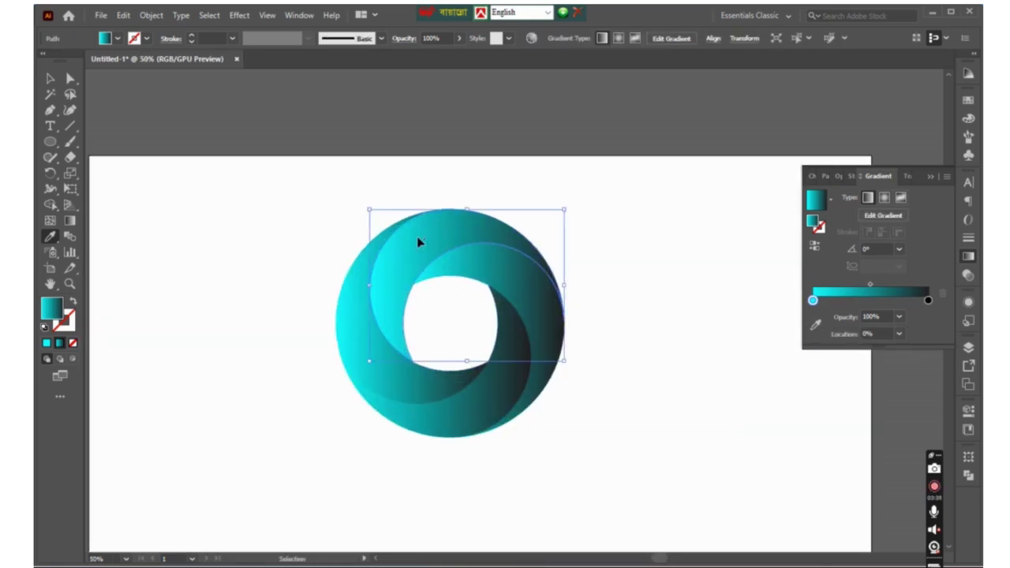
click(70, 220)
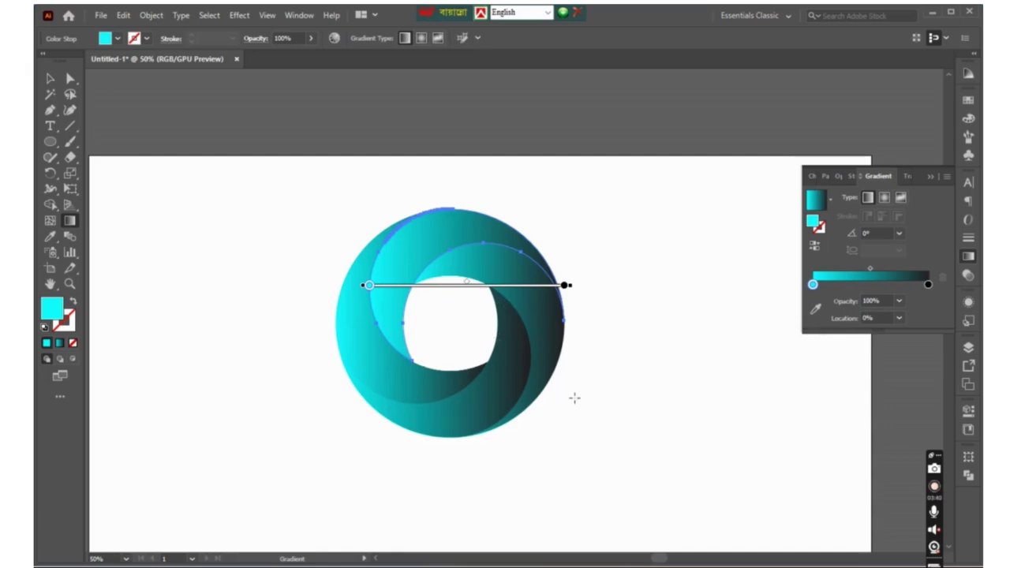
Angle the top crescent's gradient diagonally and the inner band's to about -74°
drag(568, 414, 373, 195)
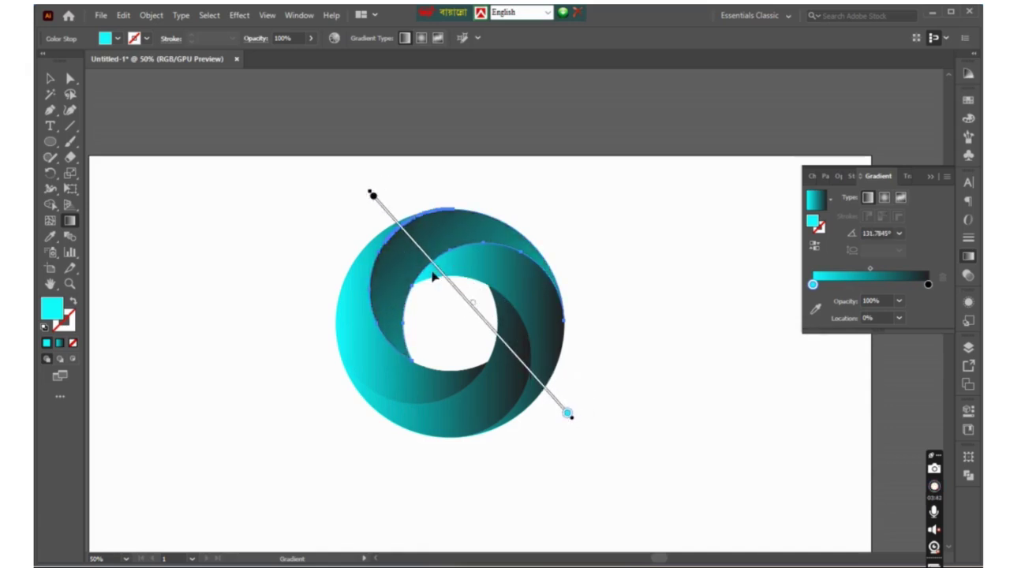
mouse_move(414, 362)
mouse_down()
mouse_move(548, 301)
mouse_move(568, 318)
mouse_up()
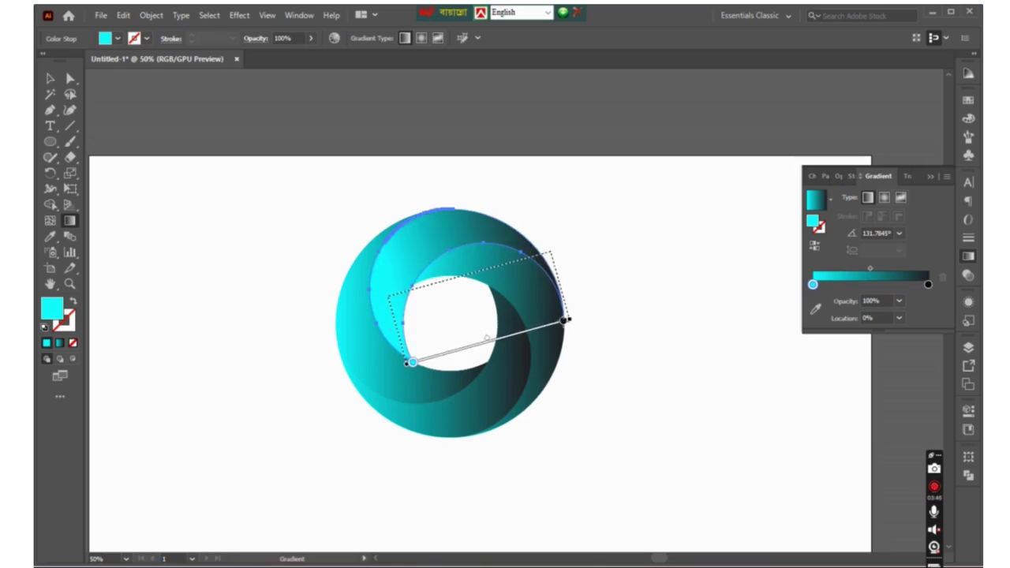
key(ctrl+shift+a)
click(513, 290)
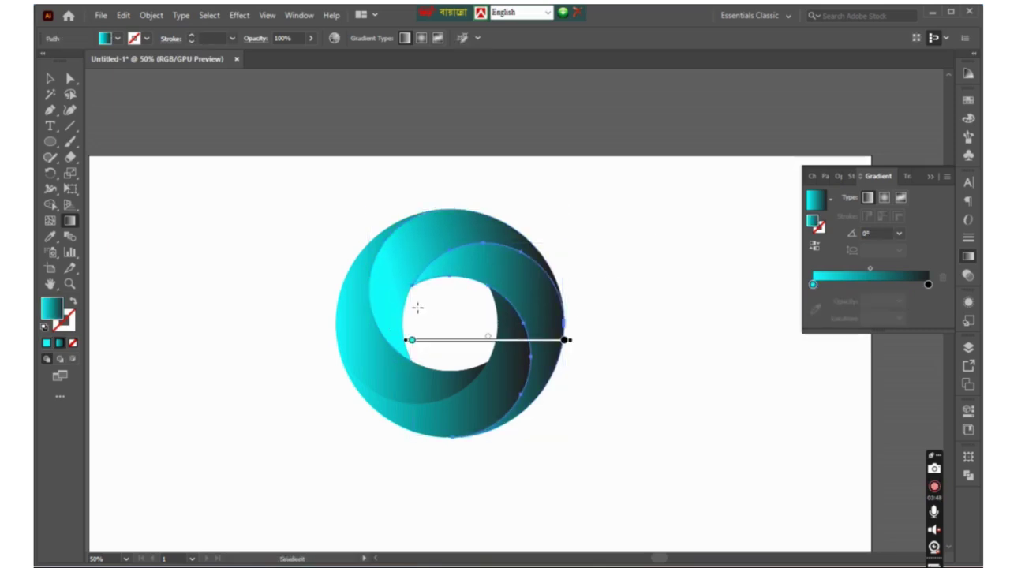
drag(410, 284, 454, 442)
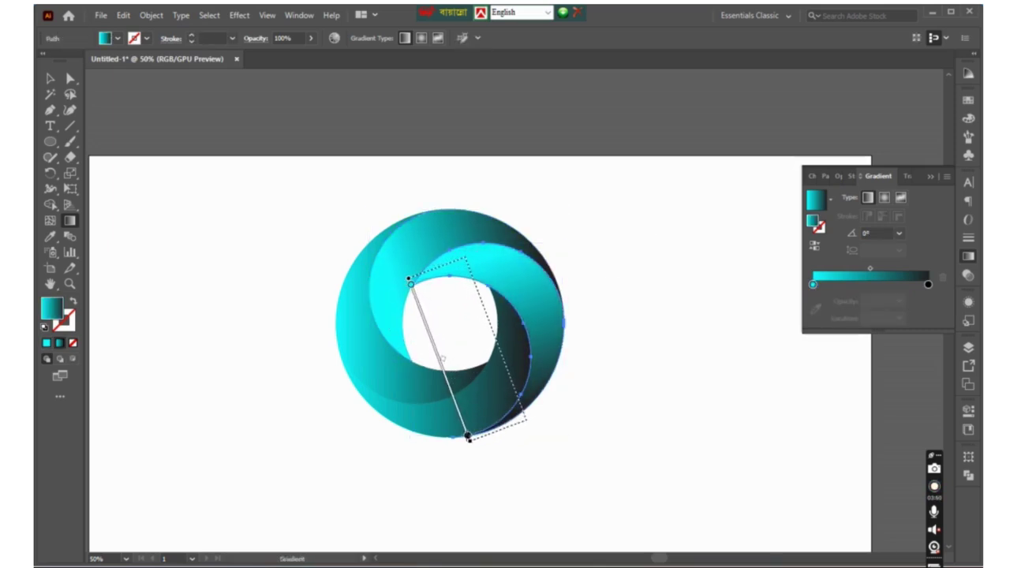
drag(473, 259, 524, 420)
key(ctrl+shift+a)
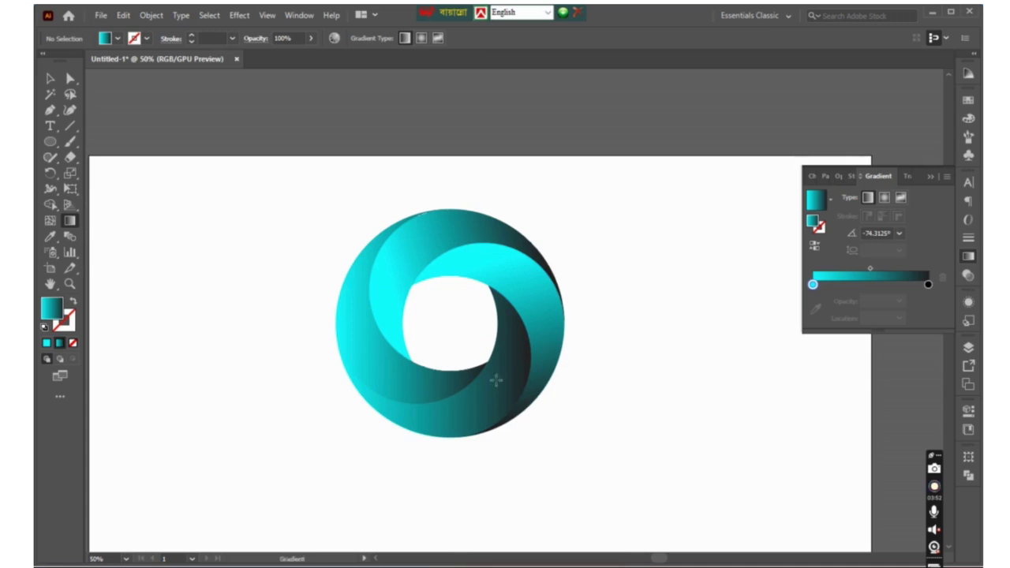
Point the lower band's gradient leftward and the upper-left piece's to about 104.5°
click(473, 406)
drag(489, 286, 336, 324)
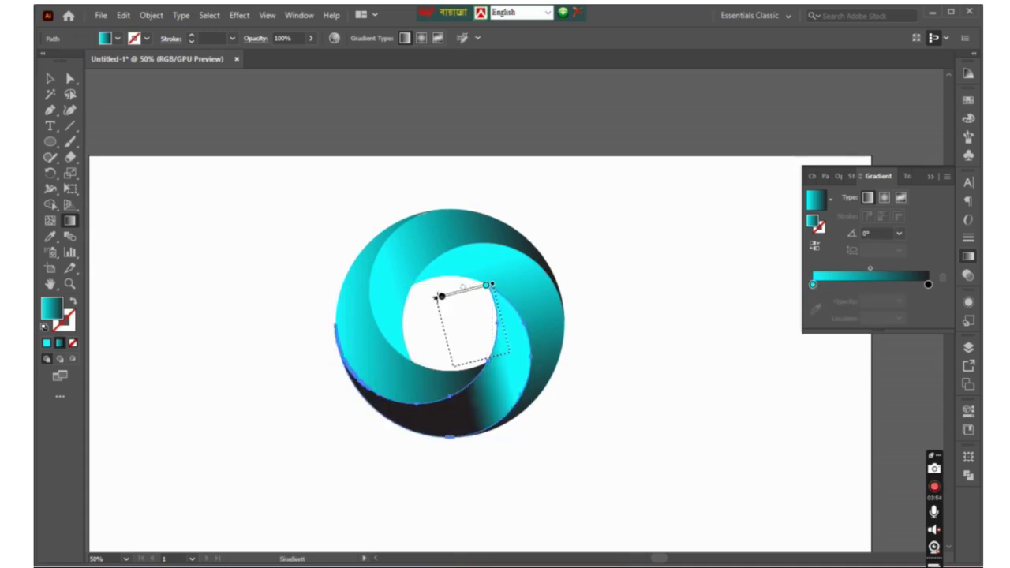
ctrl+click(371, 350)
drag(486, 358, 451, 208)
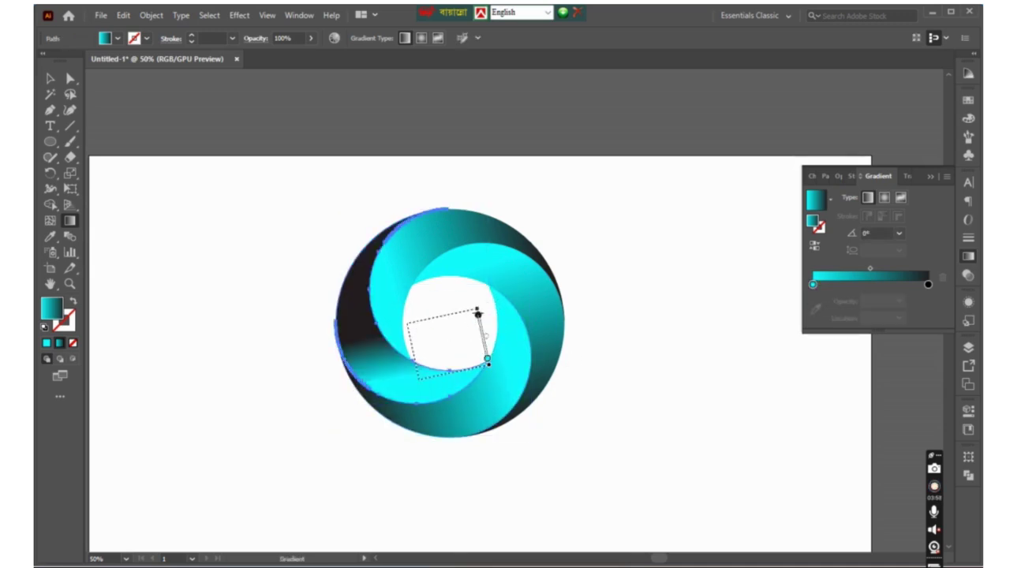
Move the whole swirl to the centre of the artboard
key(v)
click(600, 282)
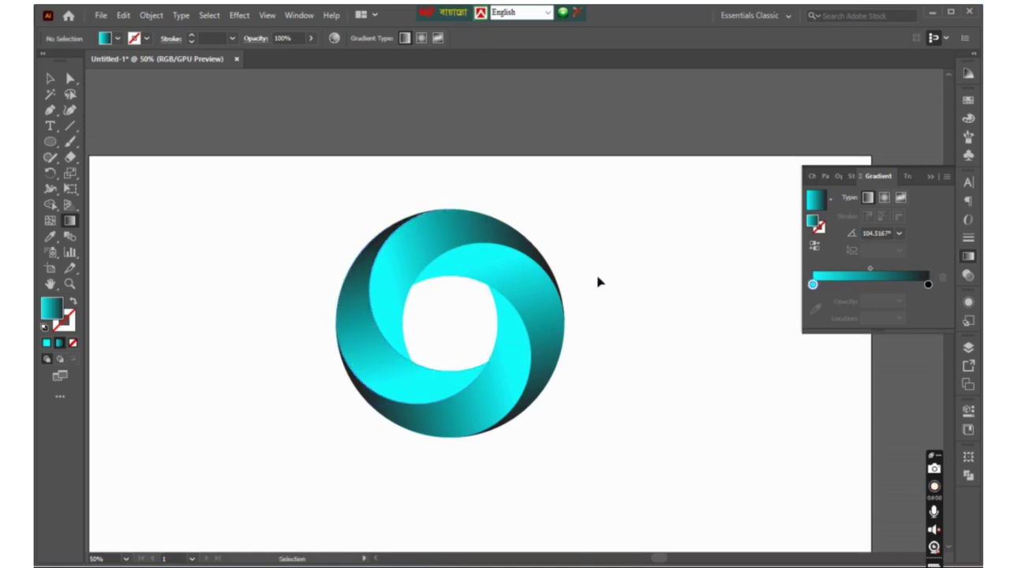
key(ctrl+minus)
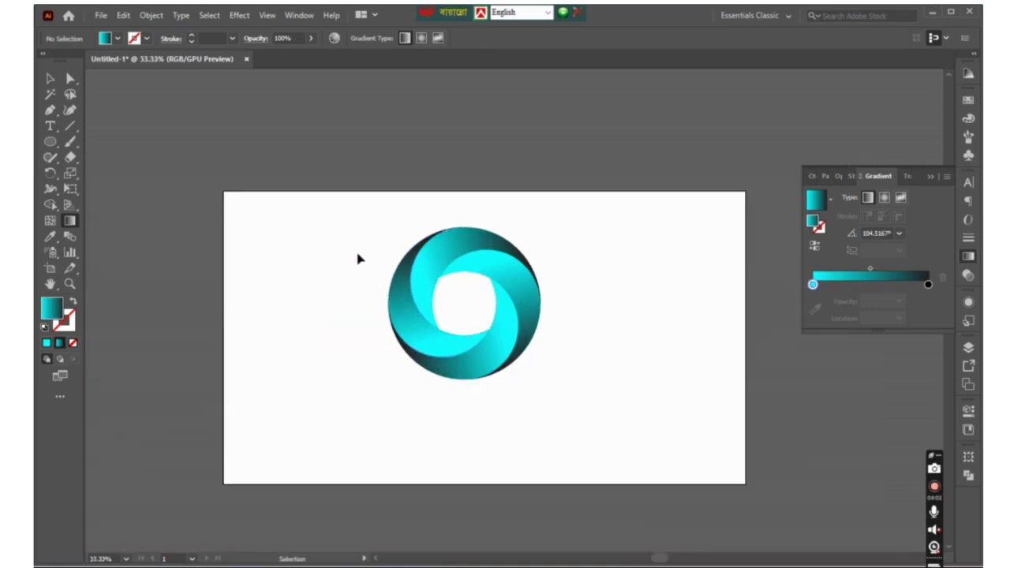
drag(365, 241, 563, 390)
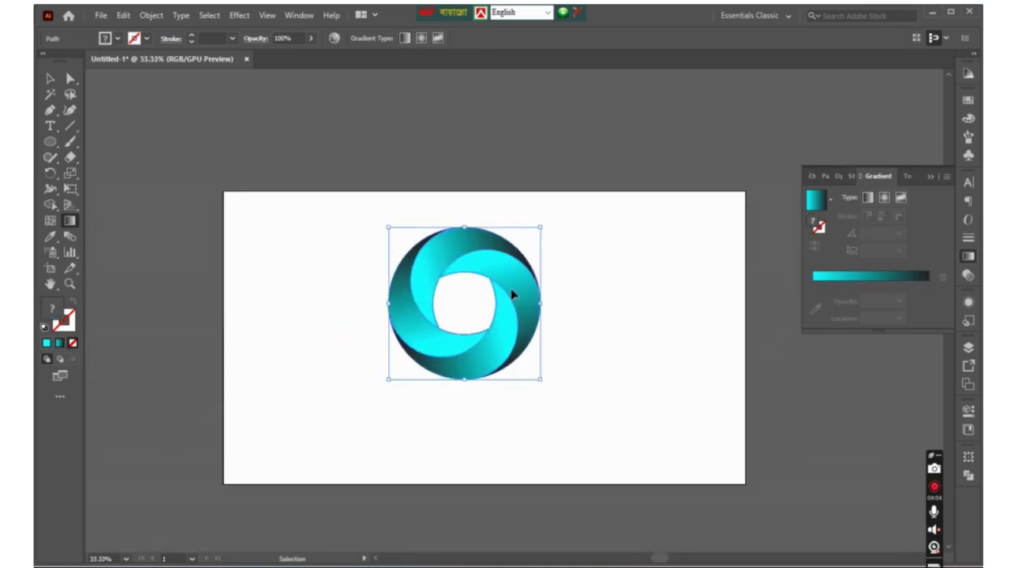
drag(512, 294, 523, 321)
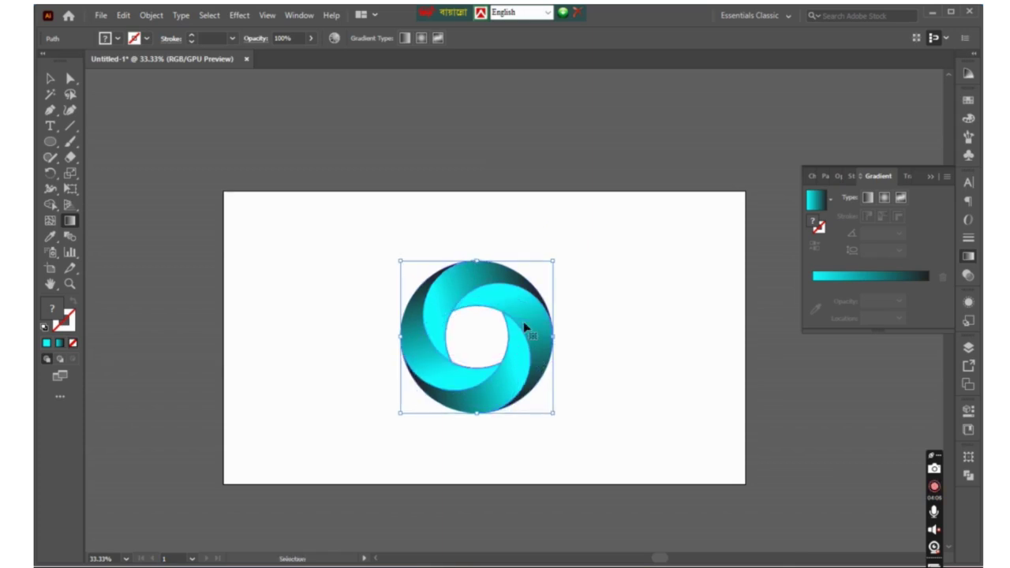
click(643, 295)
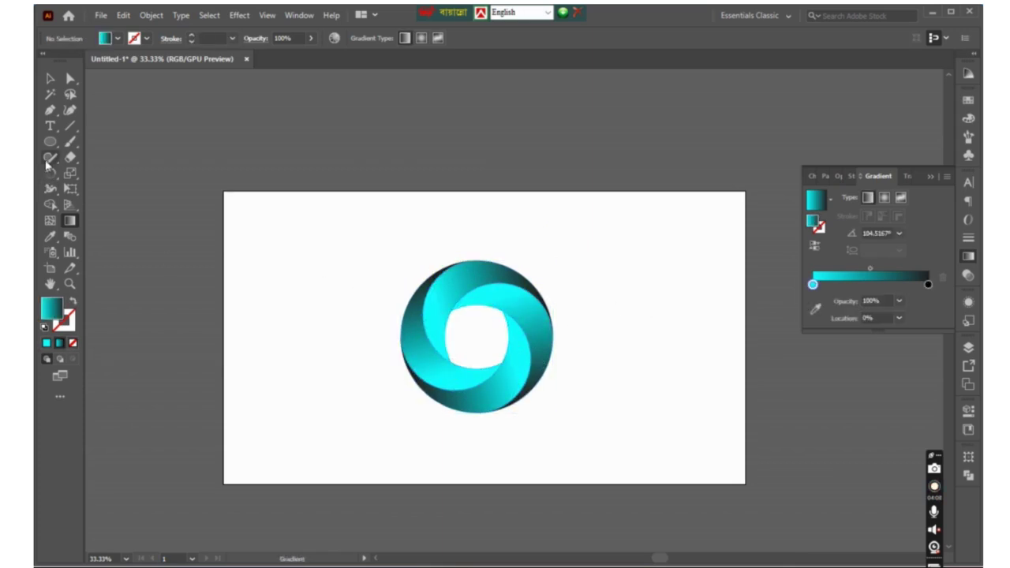
Draw an artboard-sized rectangle and send it behind the swirl
click(50, 141)
click(93, 142)
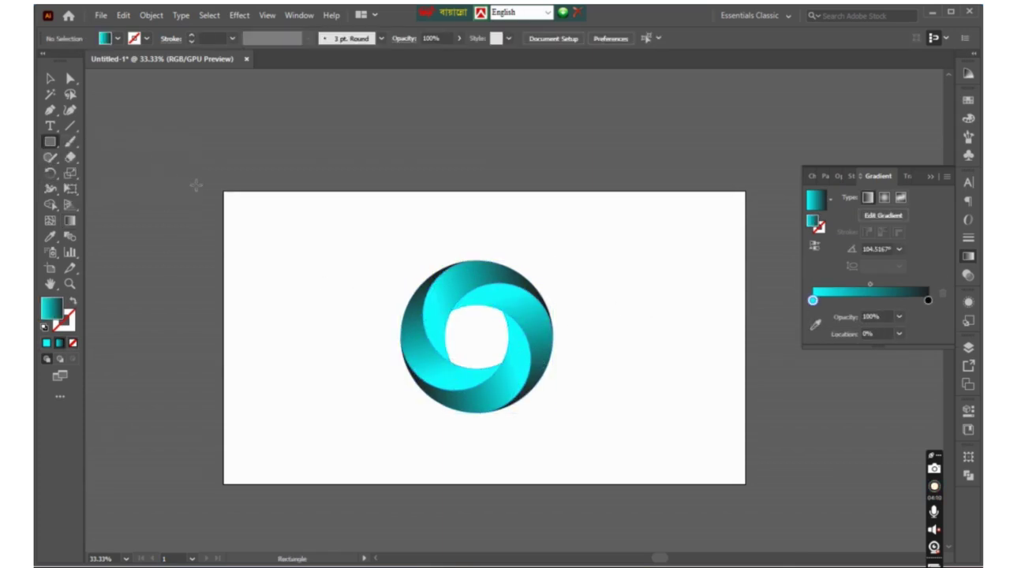
drag(224, 192, 746, 486)
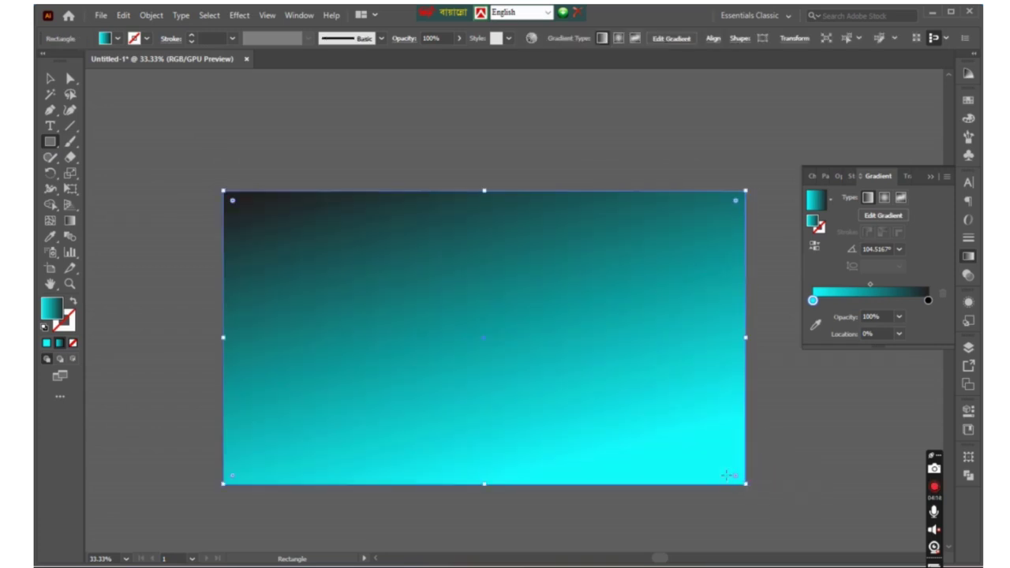
key(ctrl+shift+bracketleft)
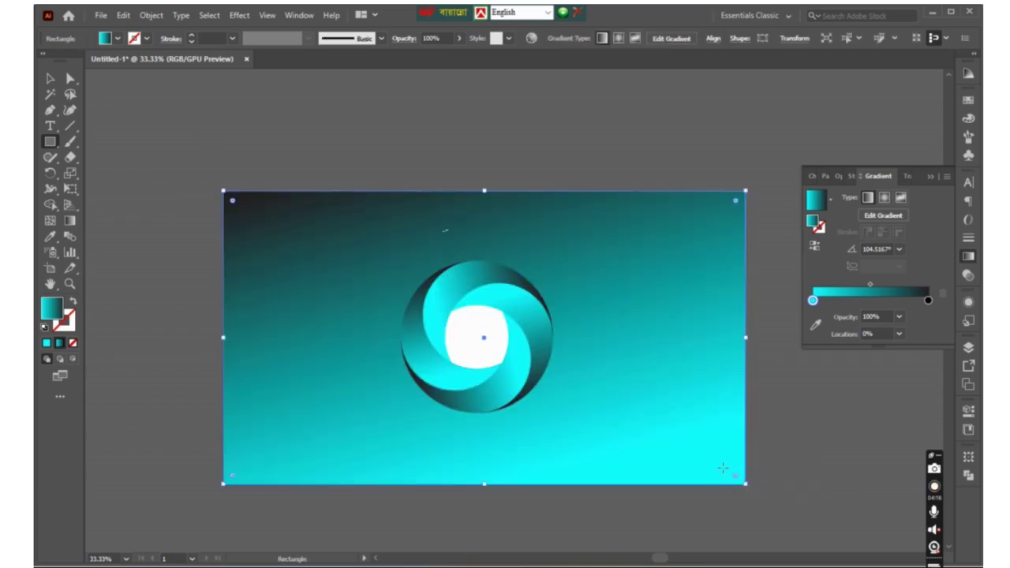
Set the rectangle's starting gradient colour to RGB Blue
double_click(813, 301)
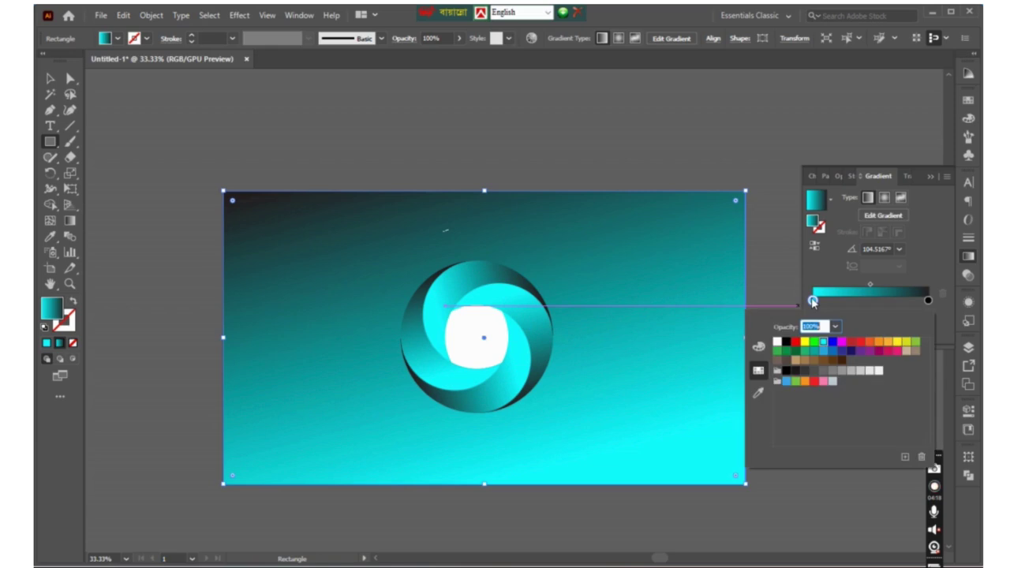
click(832, 342)
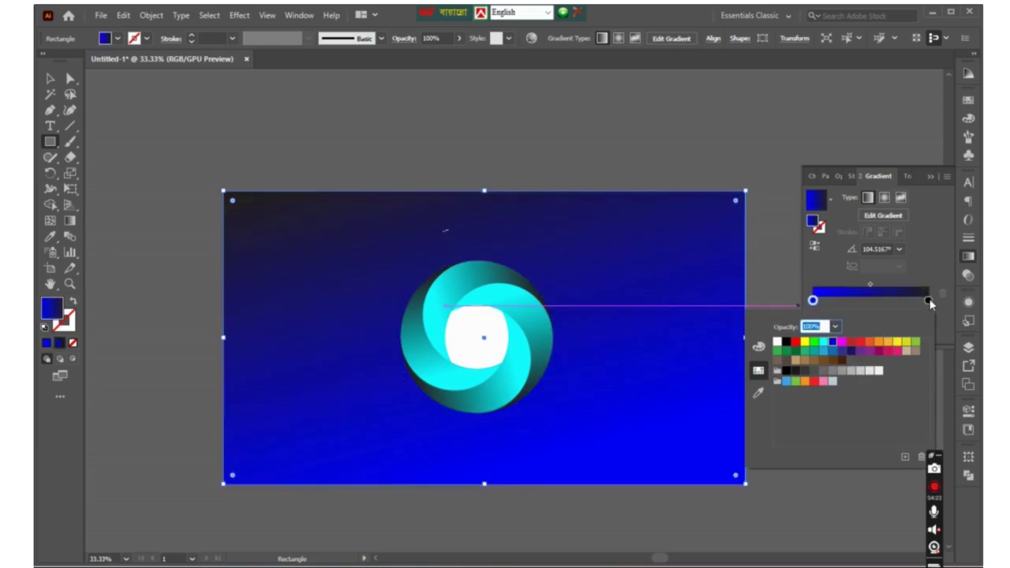
click(687, 145)
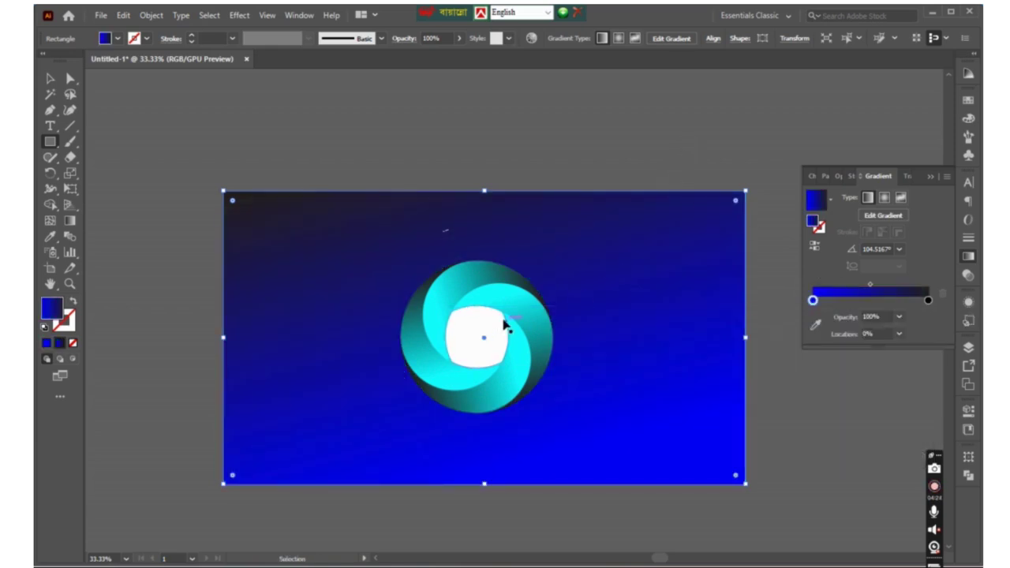
key(ctrl+shift+a)
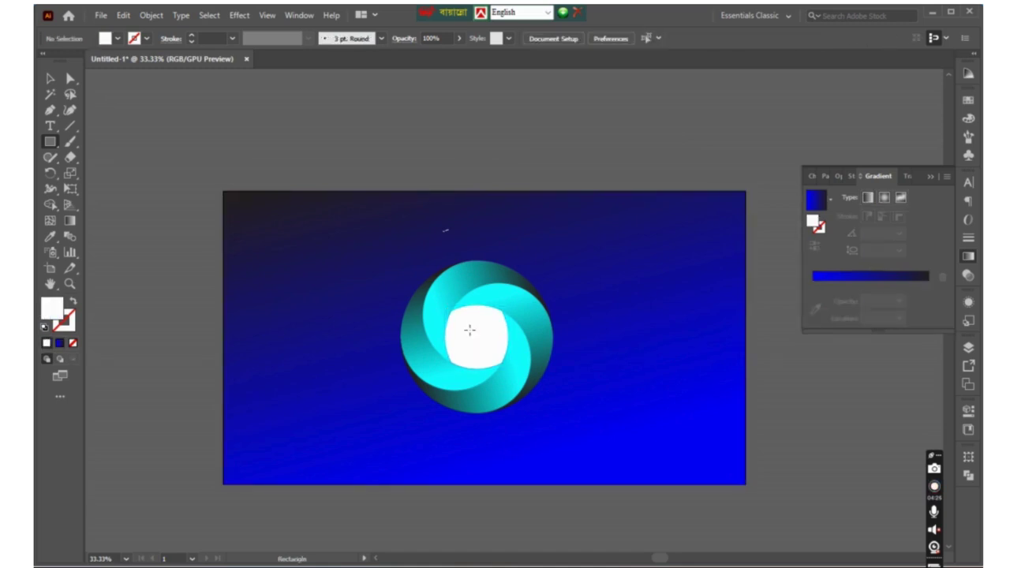
Delete the white shape in the swirl's centre
ctrl+click(470, 332)
key(ctrl+shift+a)
ctrl+click(470, 332)
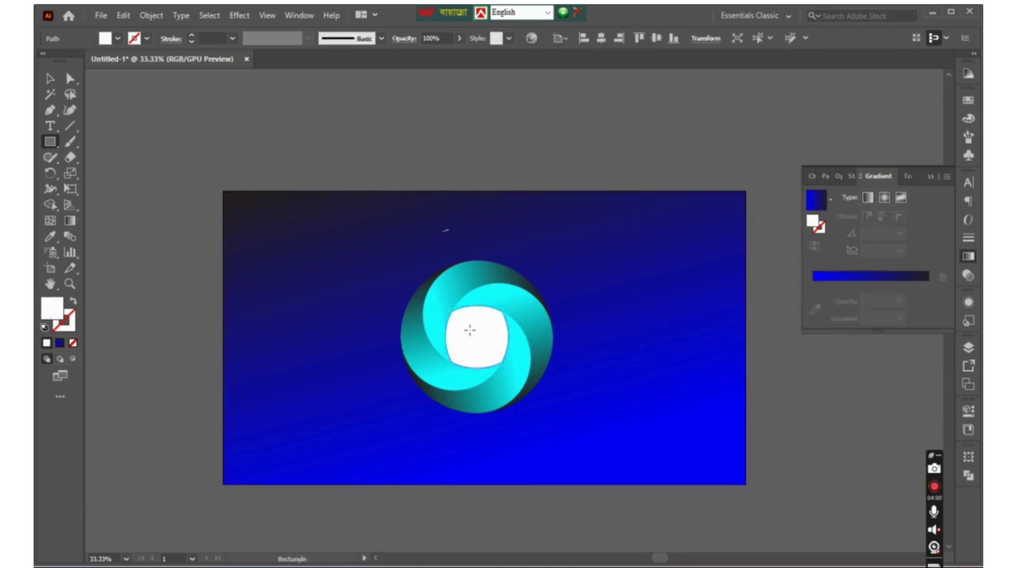
key(ctrl+shift+a)
ctrl+click(469, 332)
key(Delete)
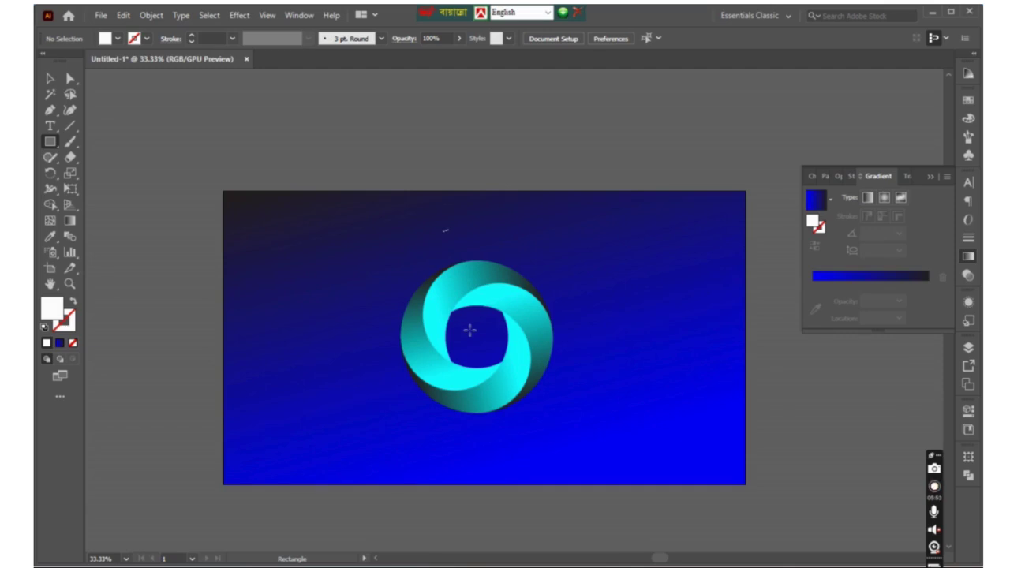
ctrl+click(615, 372)
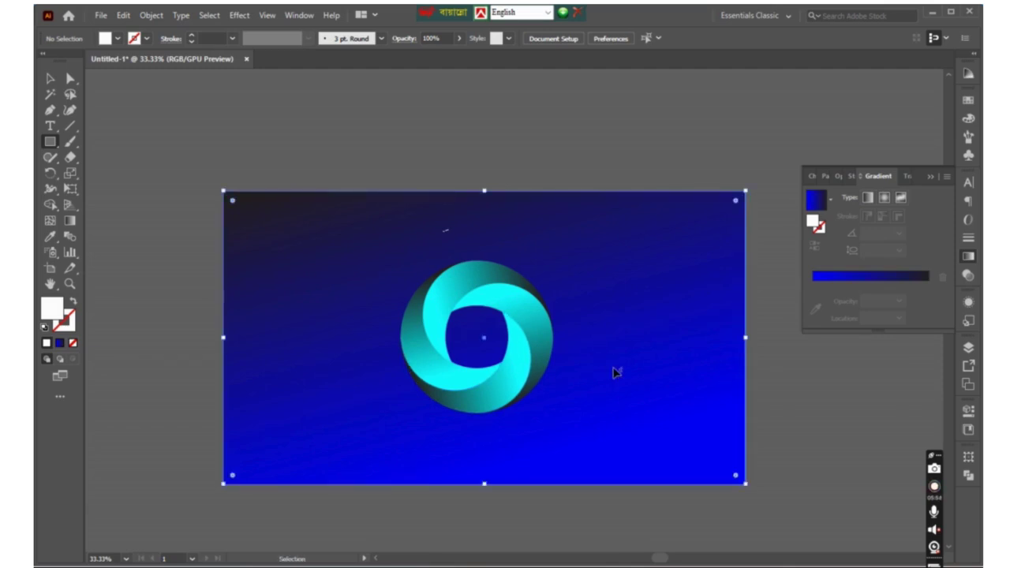
key(ctrl+shift+a)
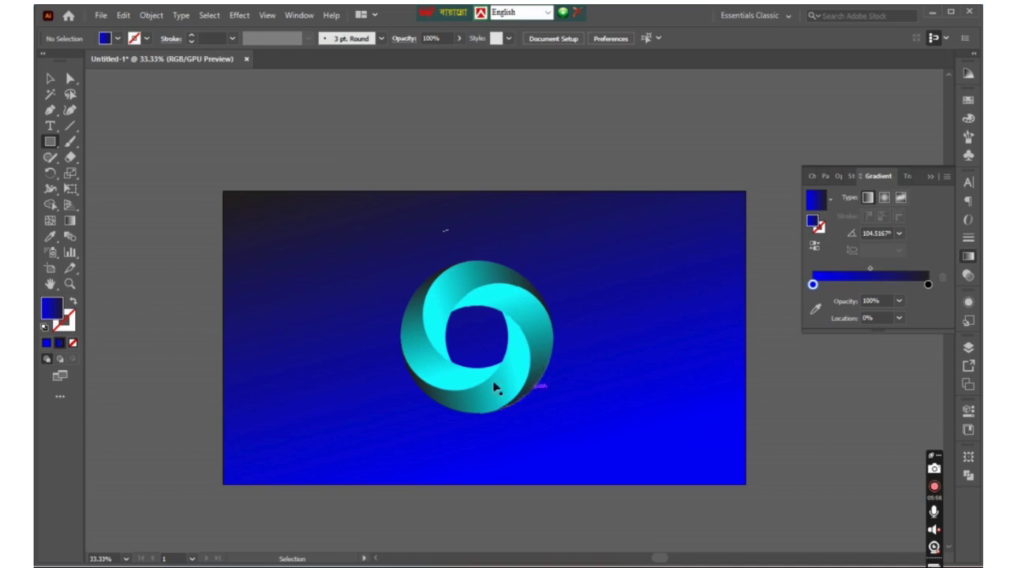
click(570, 339)
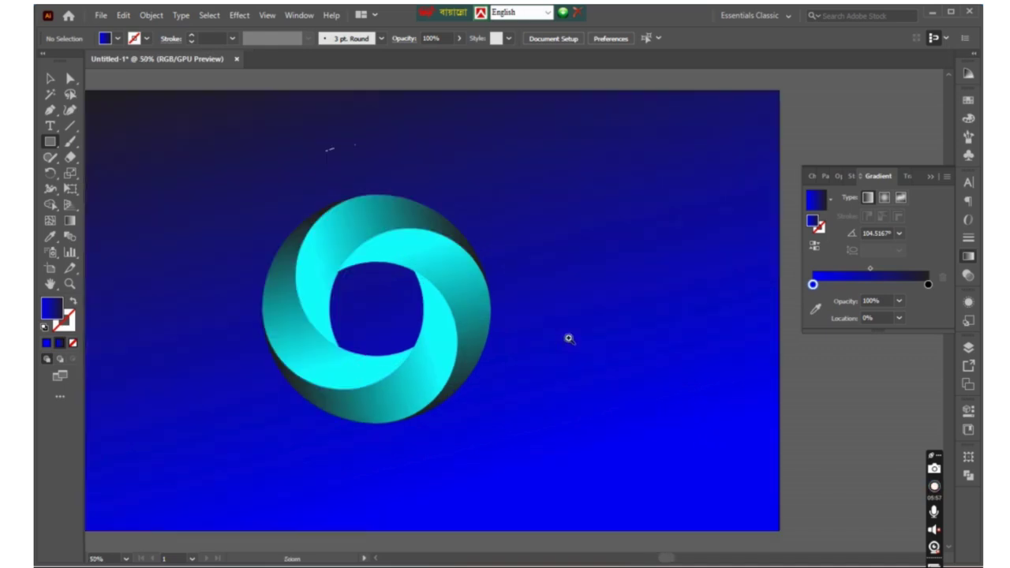
alt+click(446, 322)
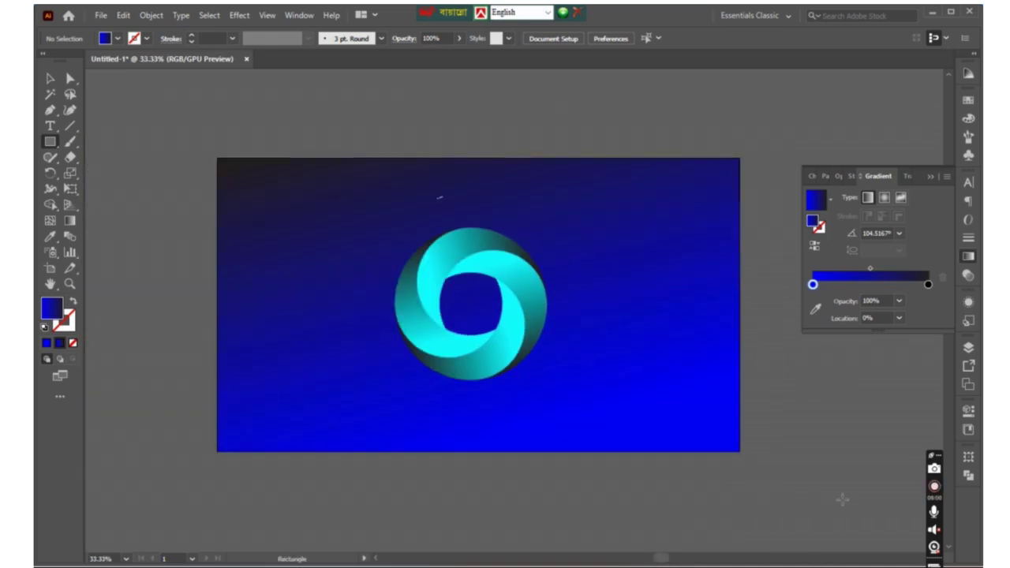